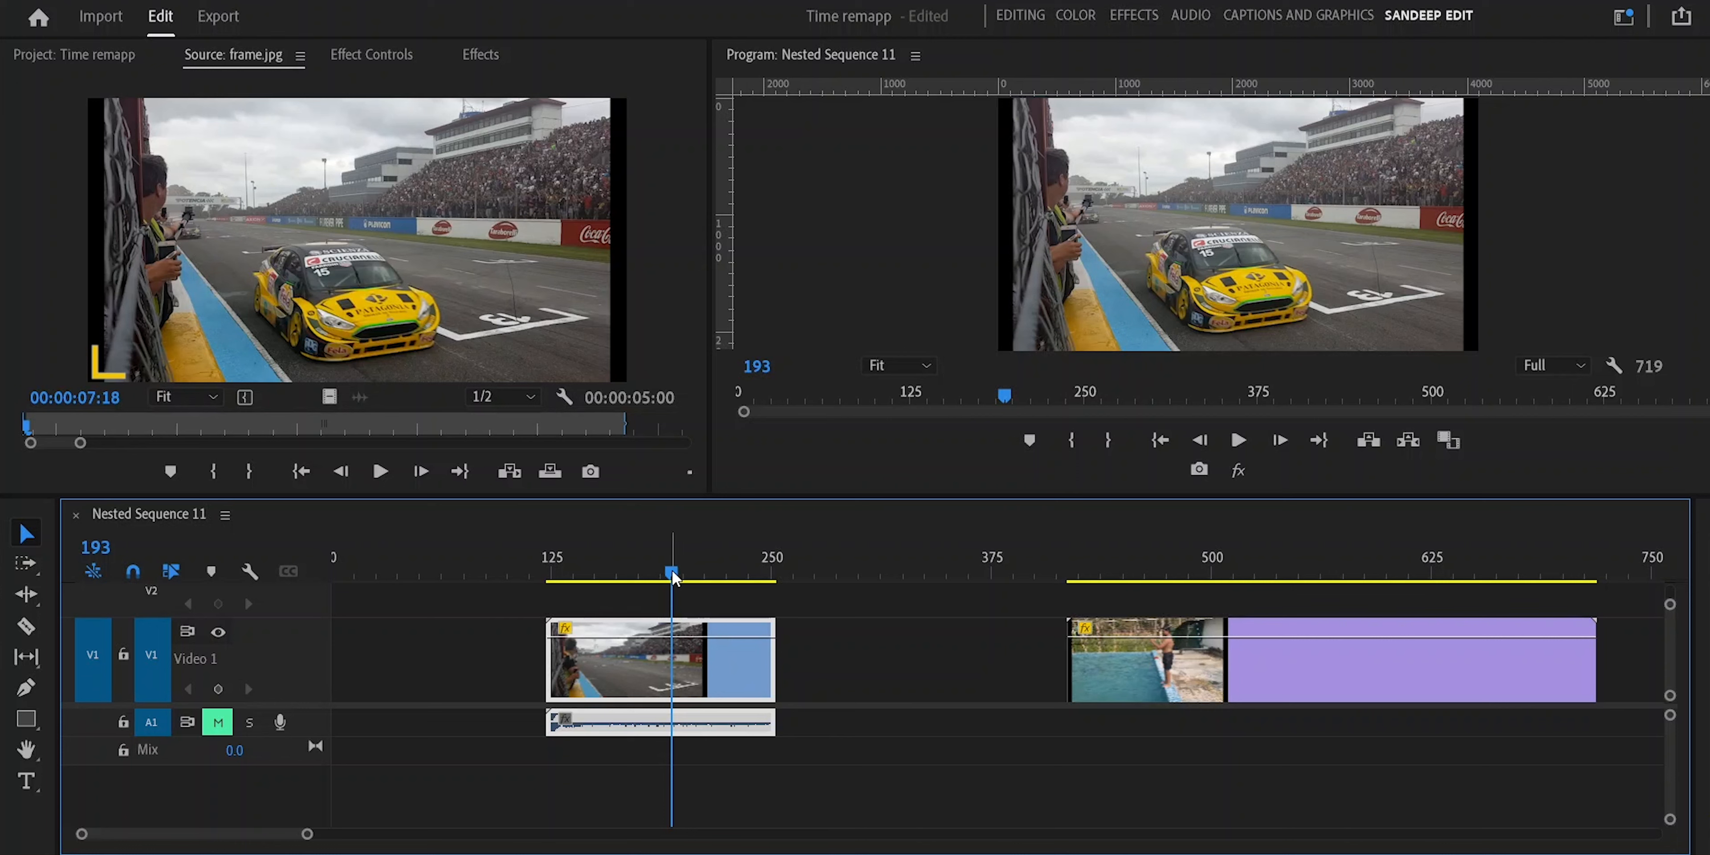
Open the race clip from the timeline as source footage F1.mp4 and clear its In and Out points.
mouse_move(670, 558)
mouse_down()
mouse_move(611, 558)
mouse_move(670, 559)
mouse_up()
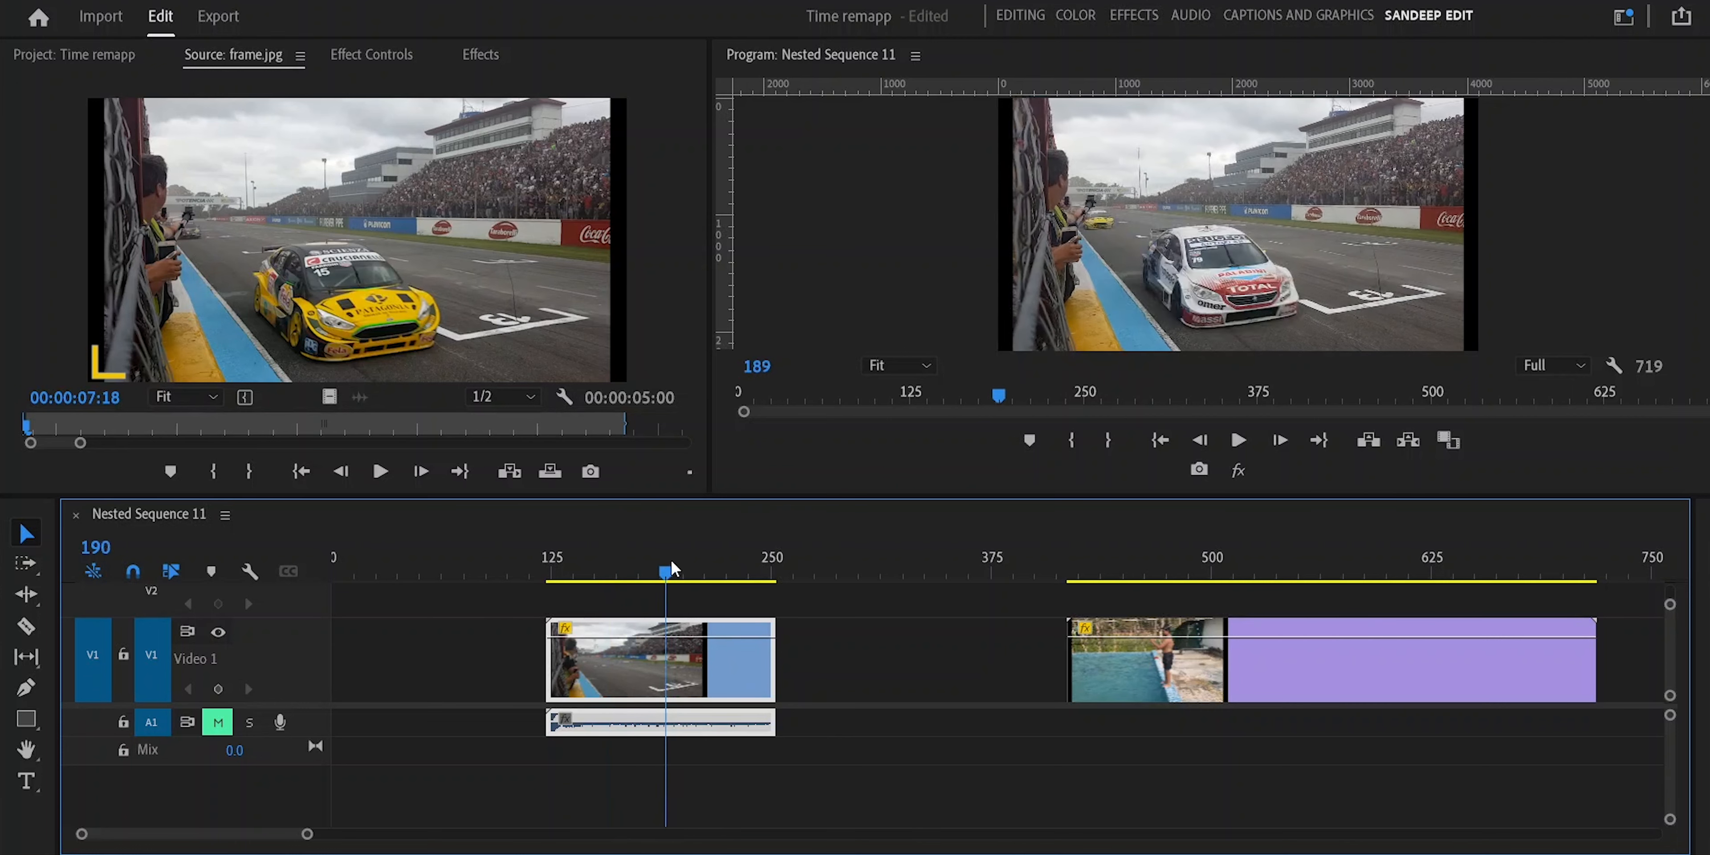
double_click(716, 658)
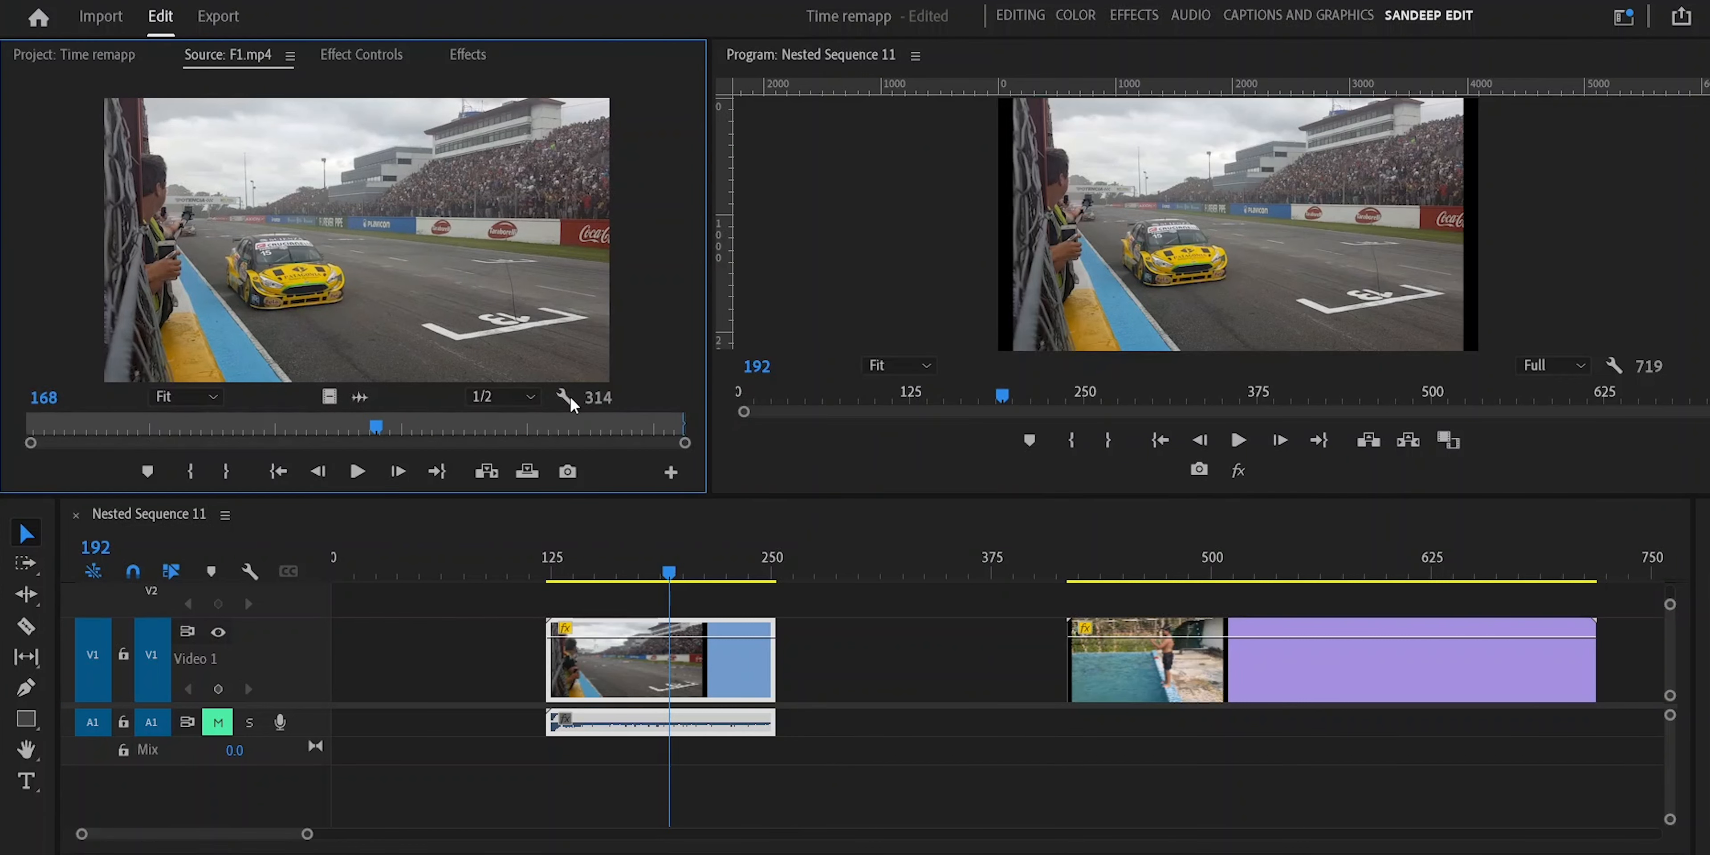
mouse_move(683, 417)
mouse_down()
mouse_move(352, 425)
mouse_move(530, 425)
mouse_up()
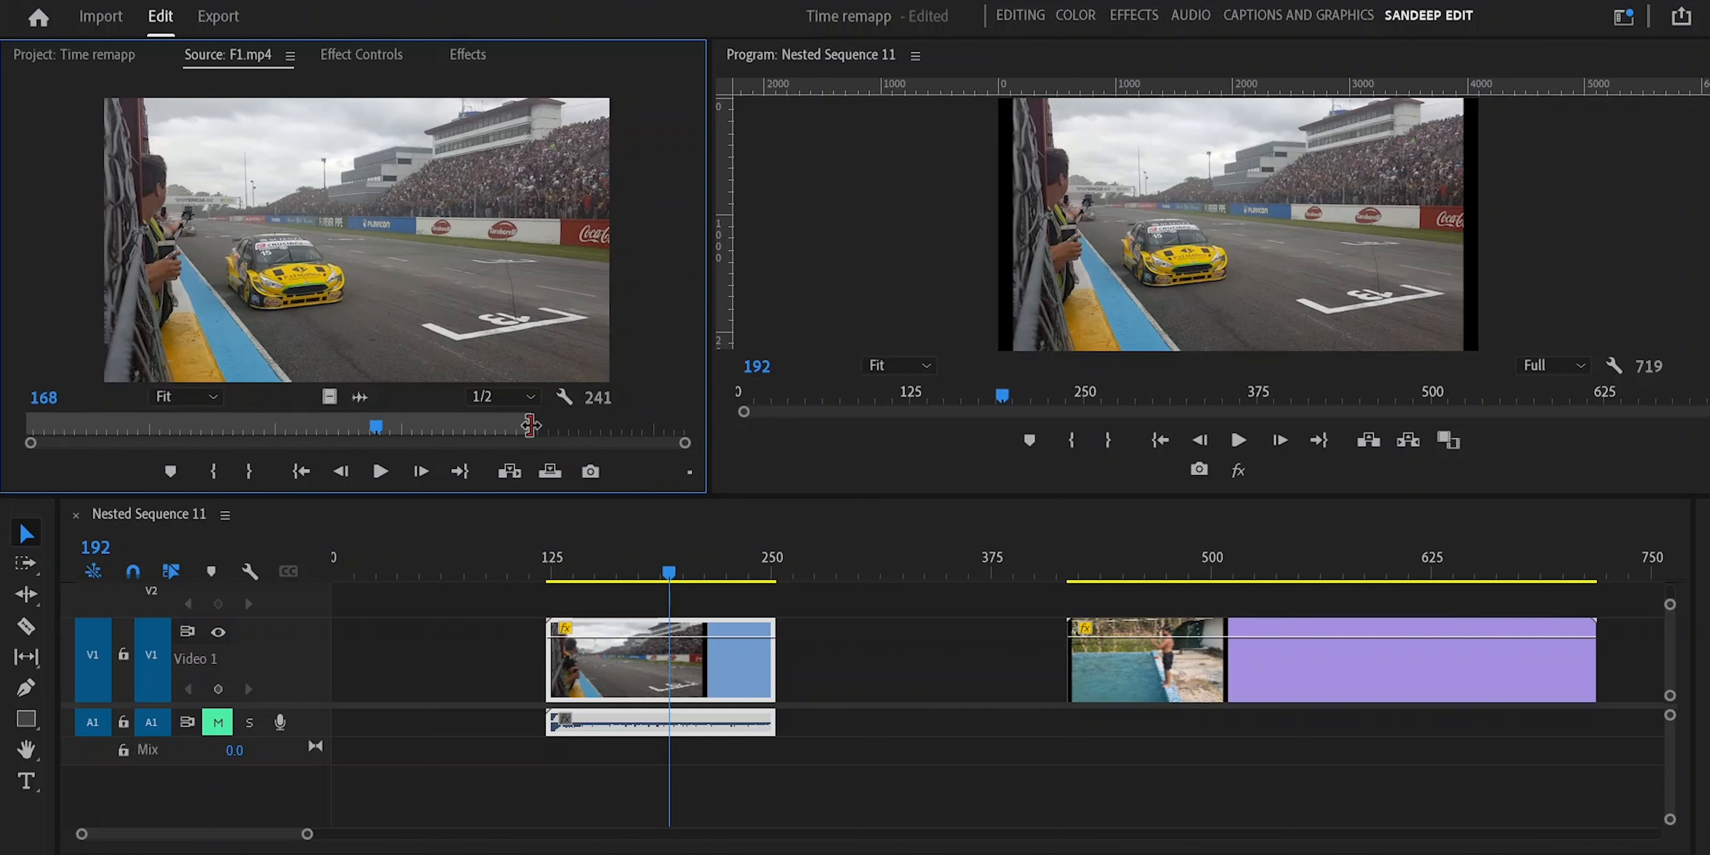
right_click(575, 424)
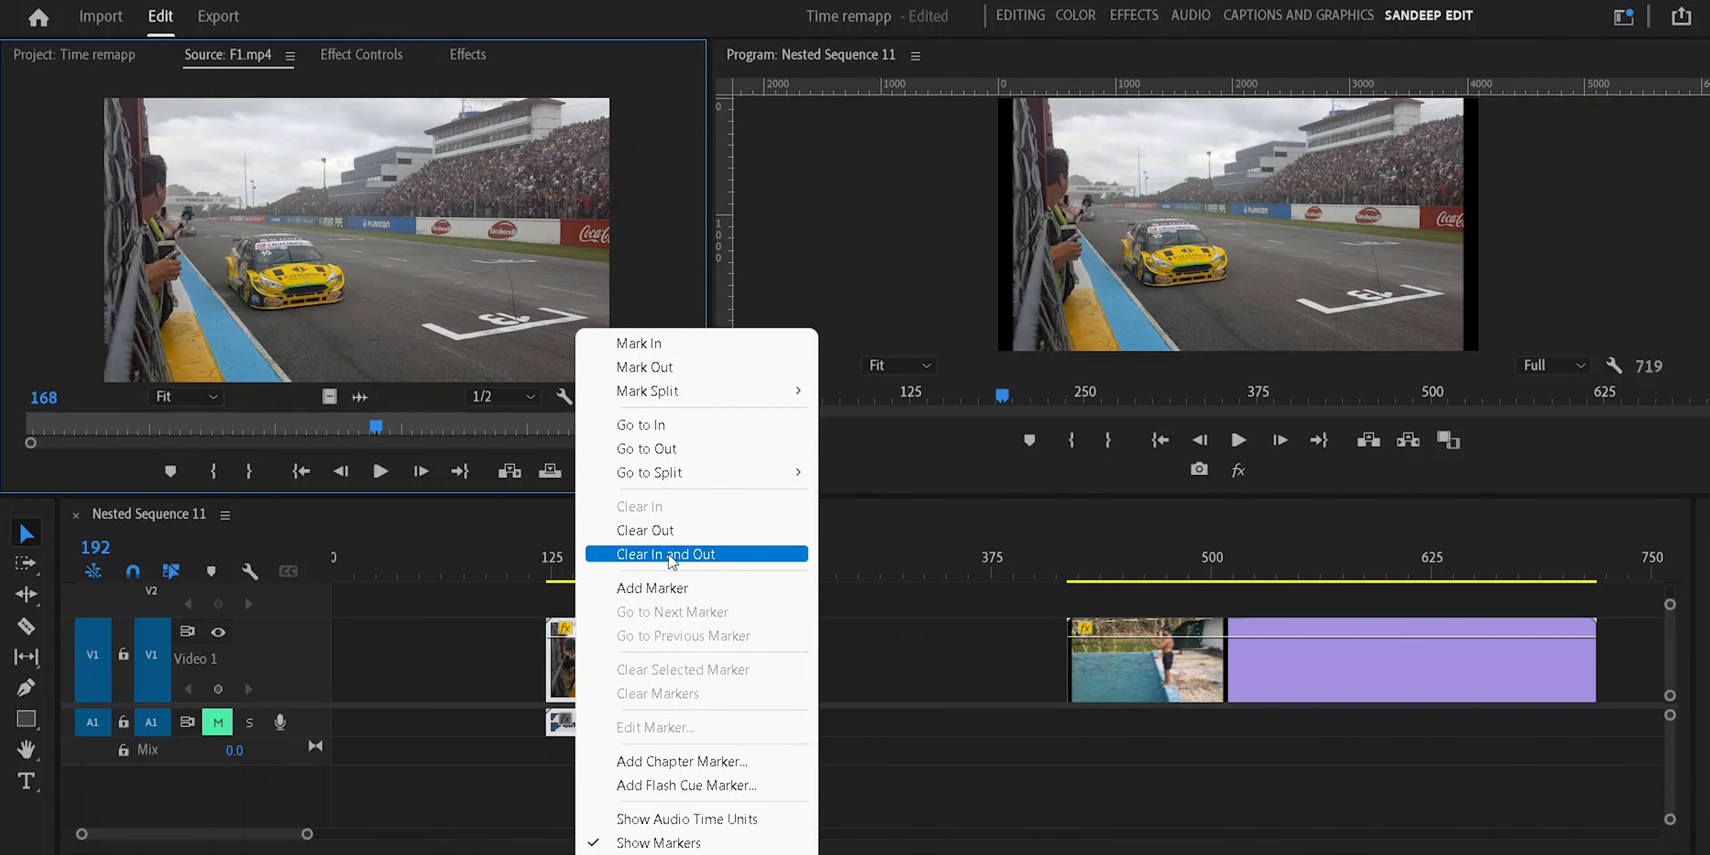
click(671, 554)
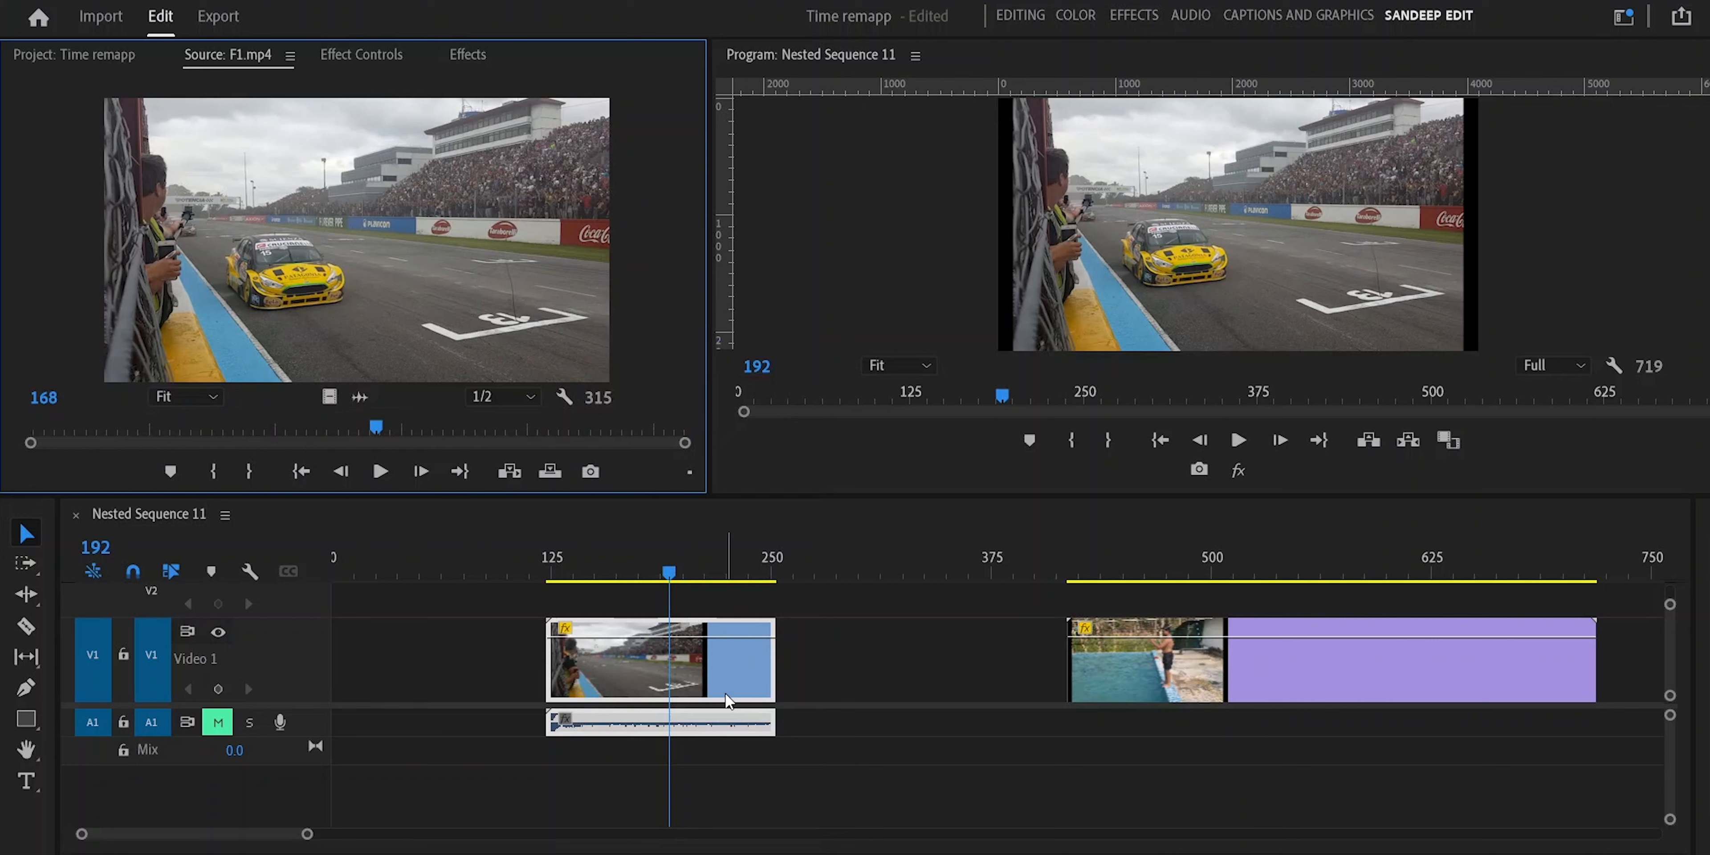
Hold the race clip on source timecode frame 170 and step the source footage to frame 170 for comparison.
right_click(726, 665)
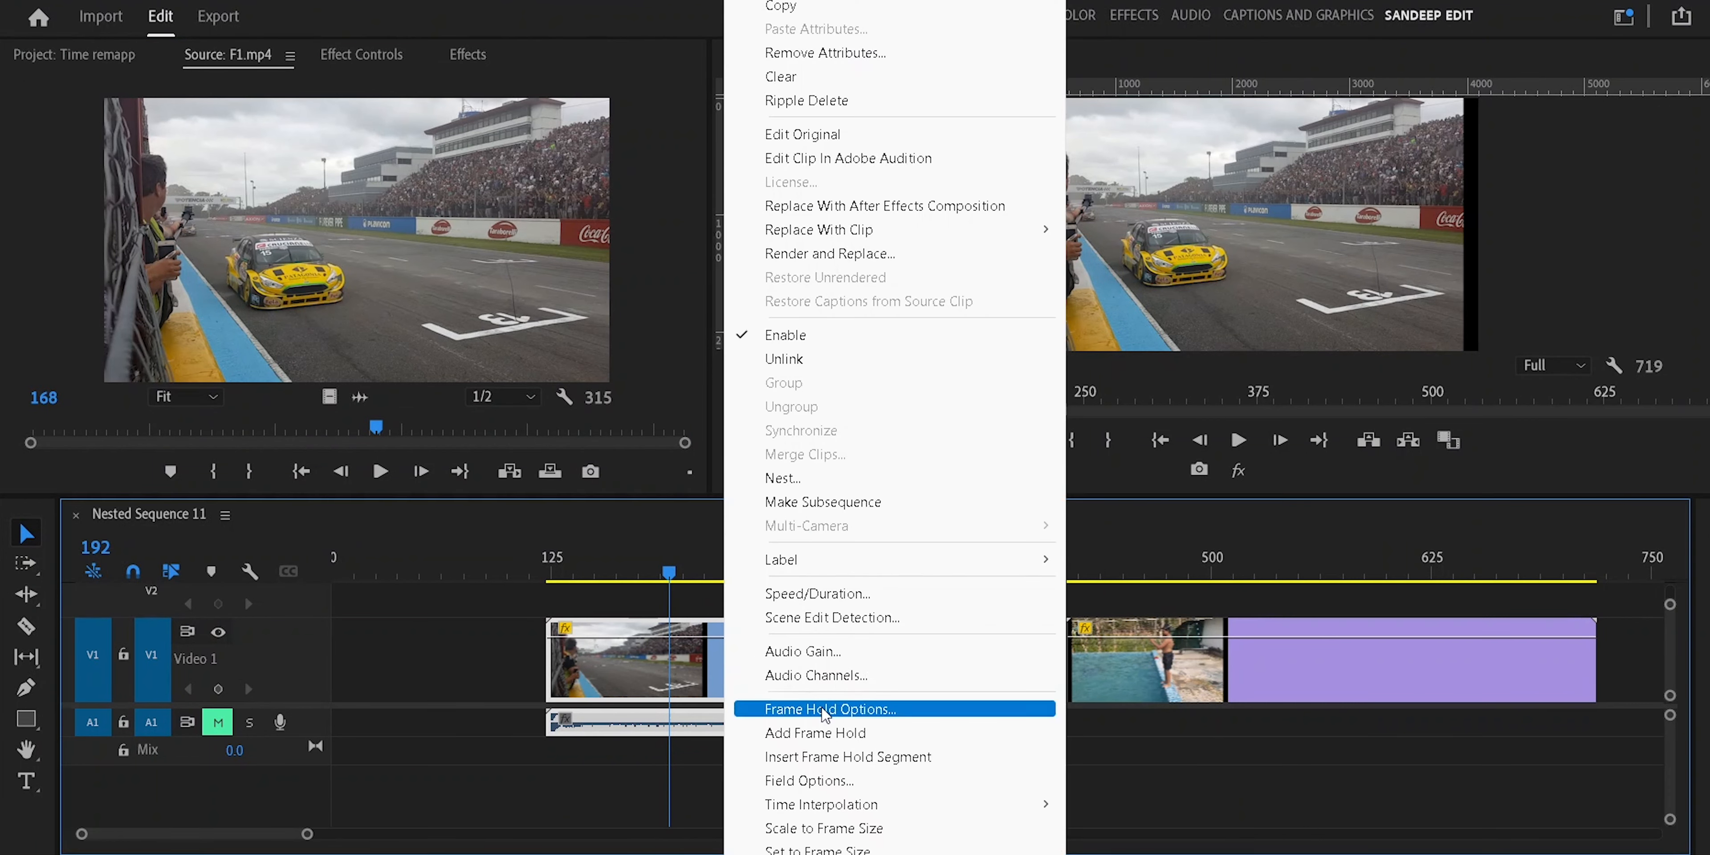
click(858, 711)
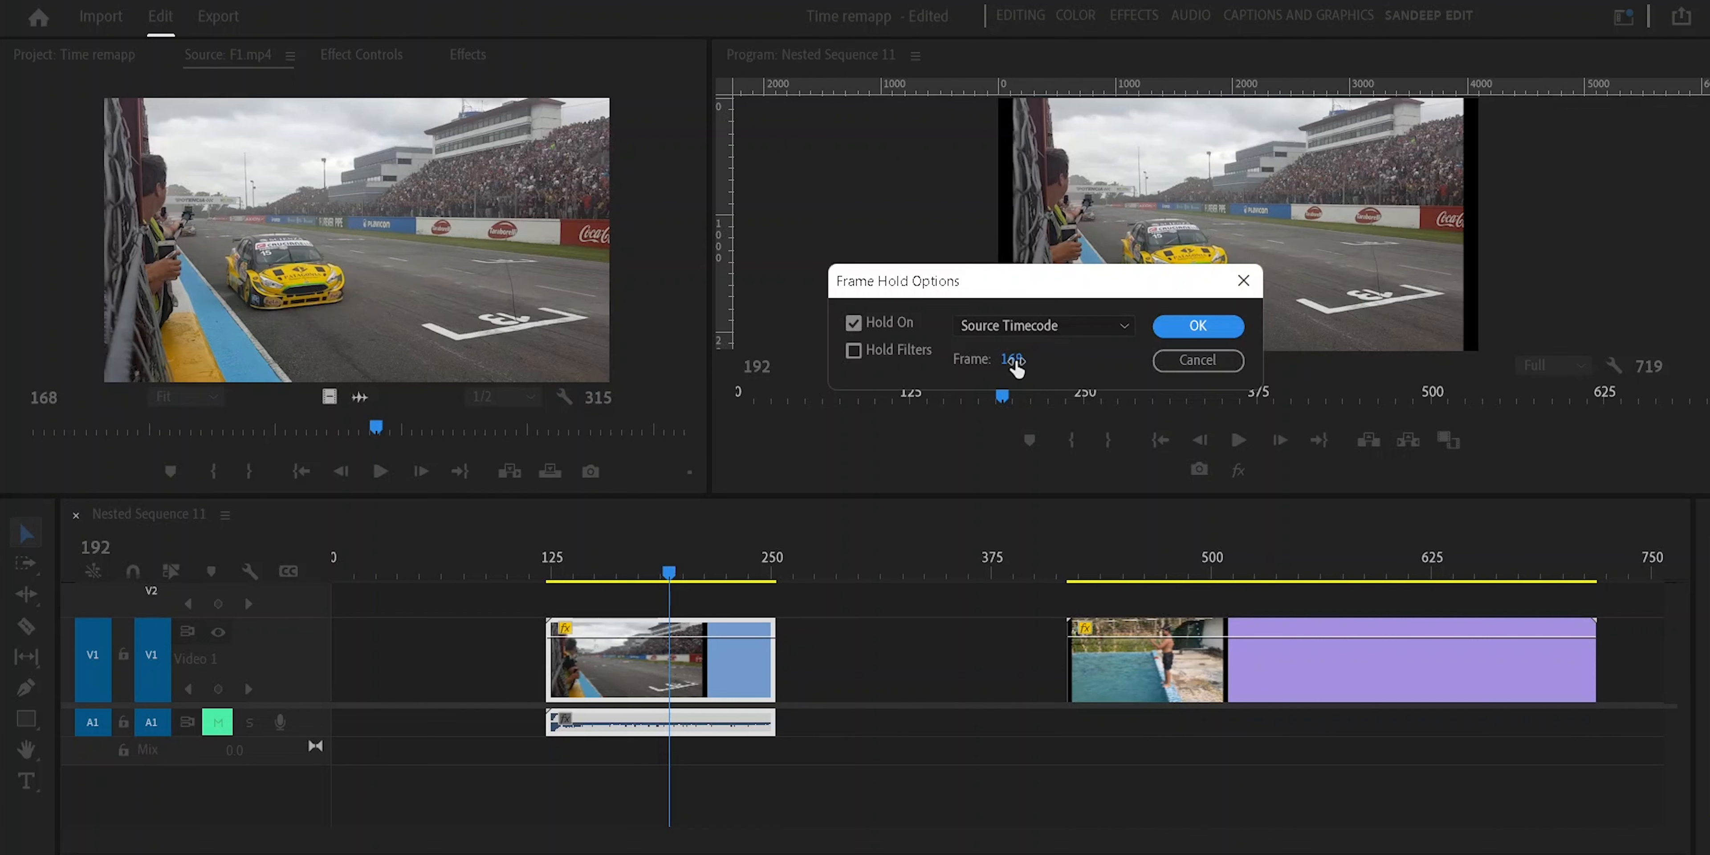
click(1013, 360)
text(170)
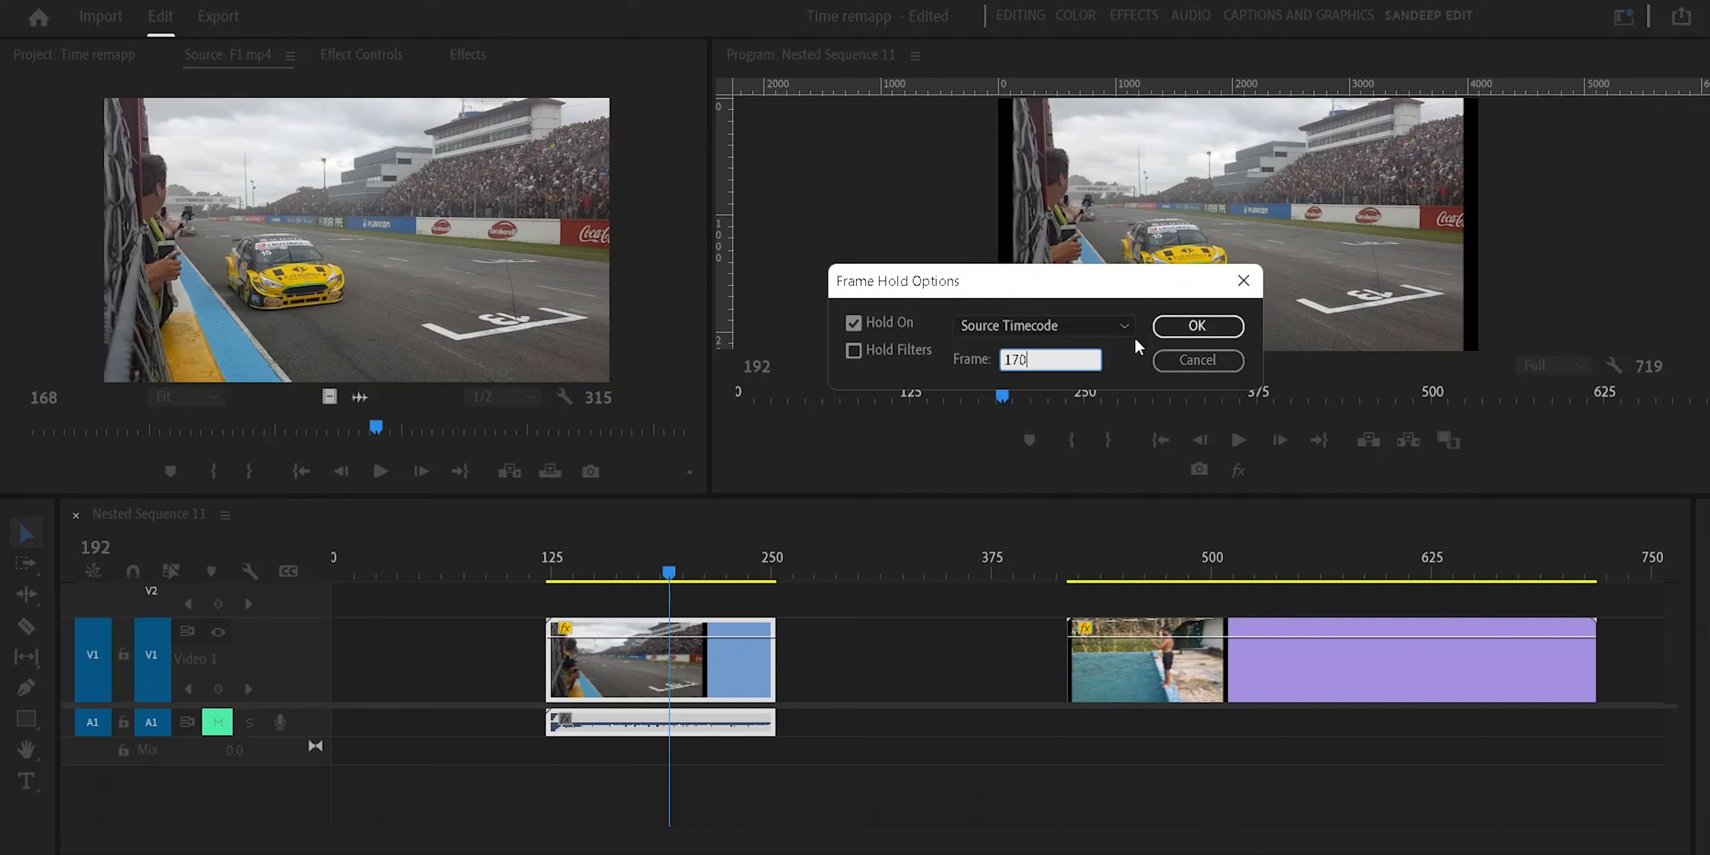
click(1186, 330)
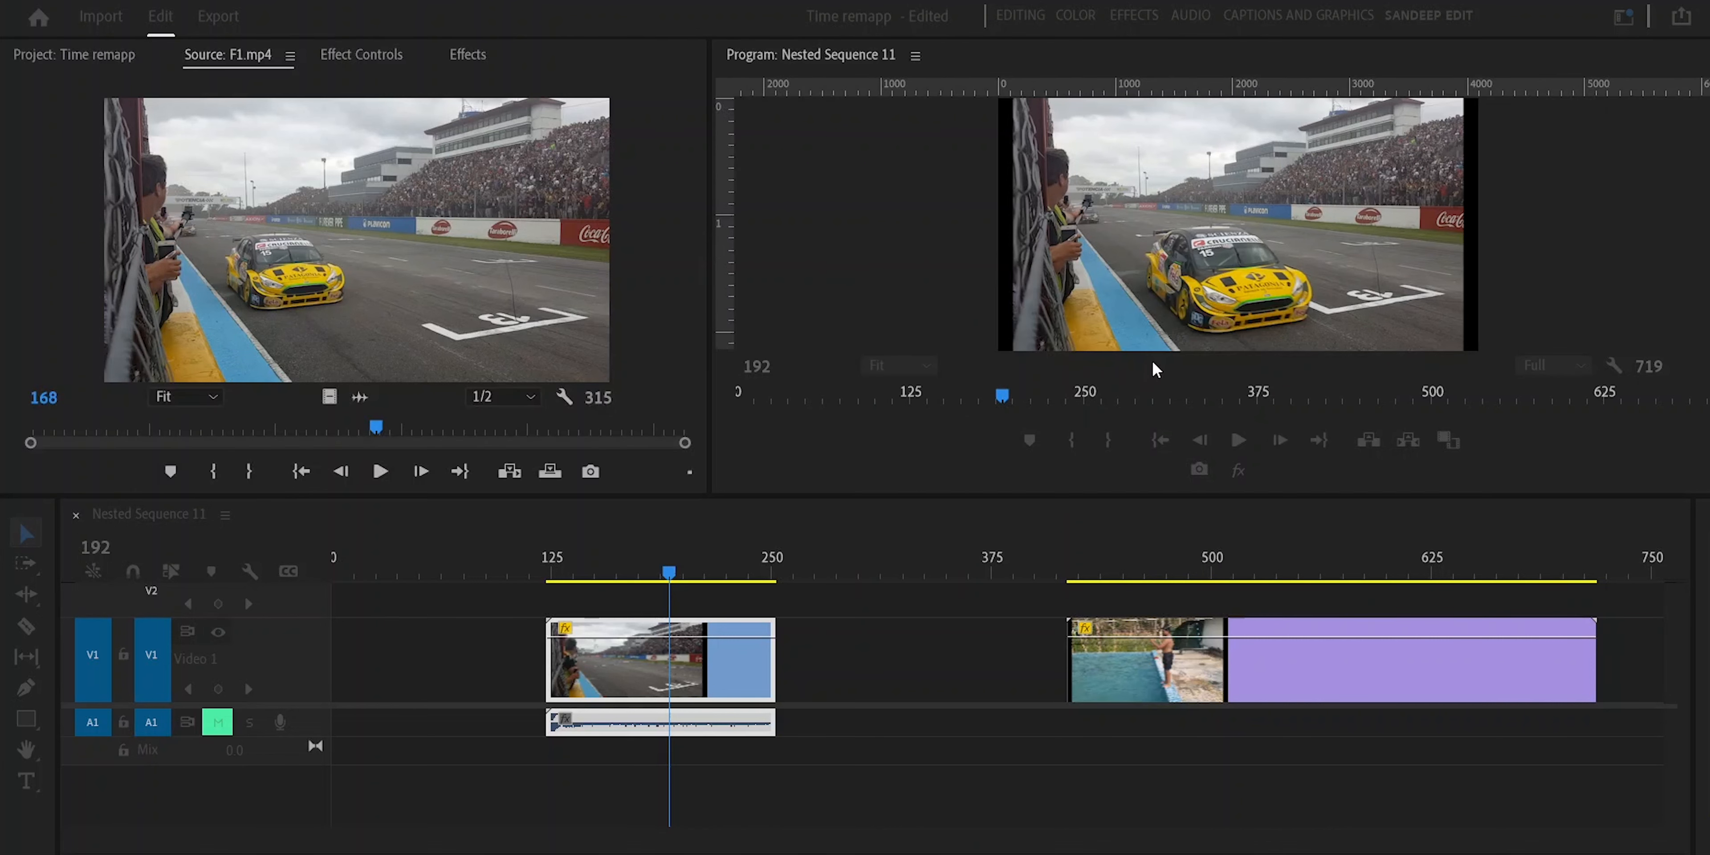
click(421, 471)
click(421, 471)
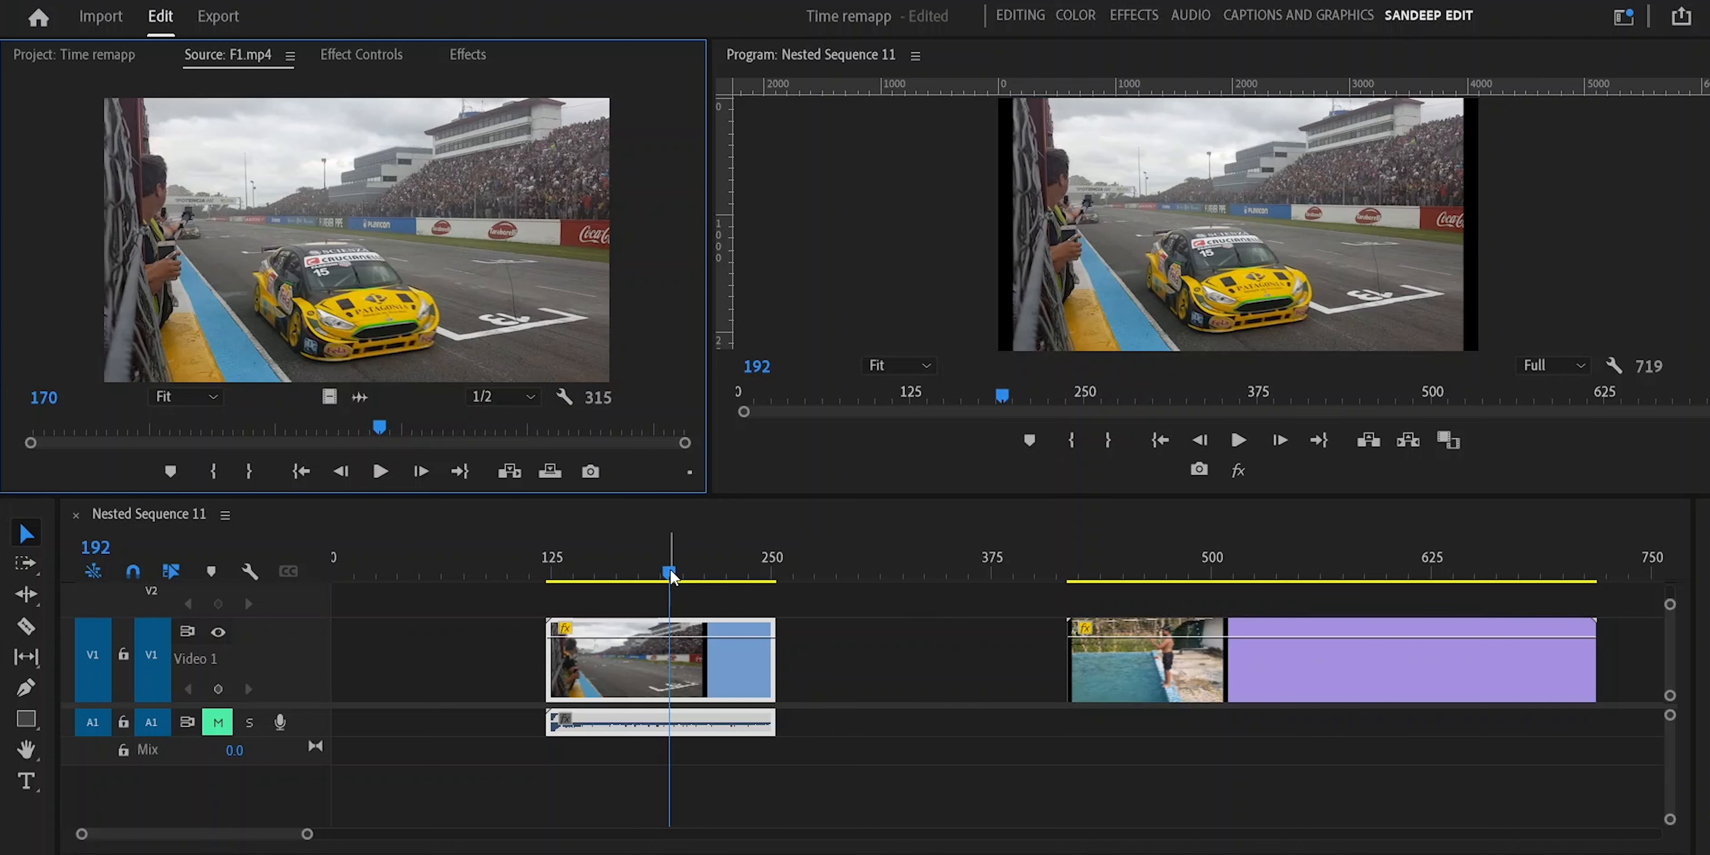
Hold the race clip on sequence timecode frame 130, and scrub both the sequence and the source footage to check the held frame.
mouse_move(672, 574)
mouse_down()
mouse_move(556, 575)
mouse_move(768, 572)
mouse_move(564, 577)
mouse_move(766, 578)
mouse_move(632, 593)
mouse_move(578, 568)
mouse_move(717, 560)
mouse_move(660, 558)
mouse_up()
right_click(739, 671)
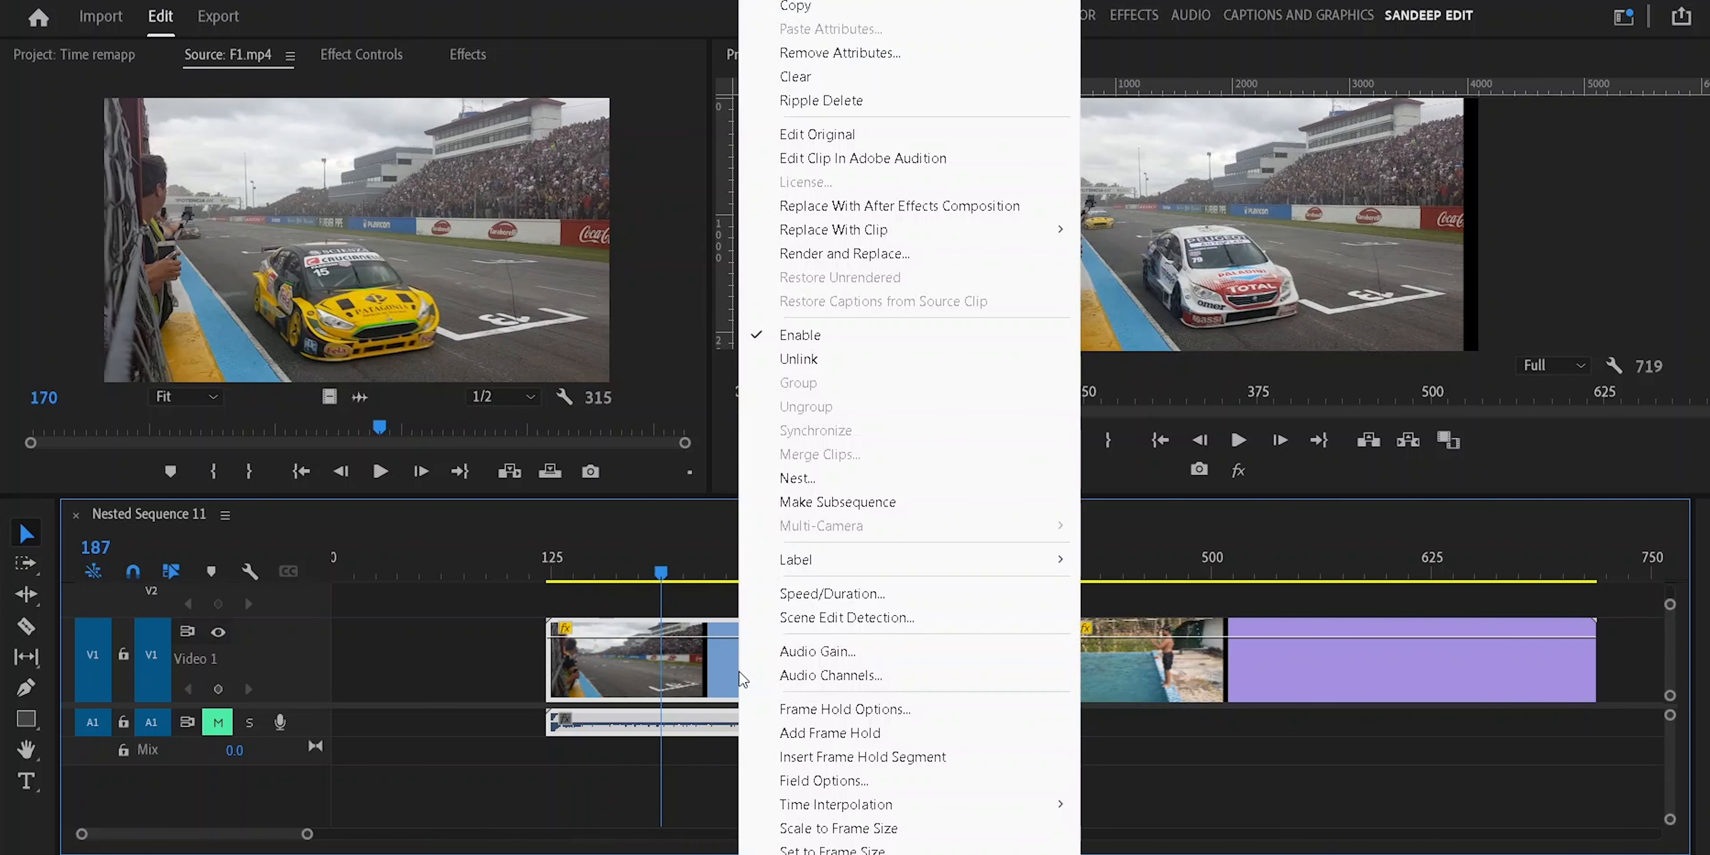
click(801, 710)
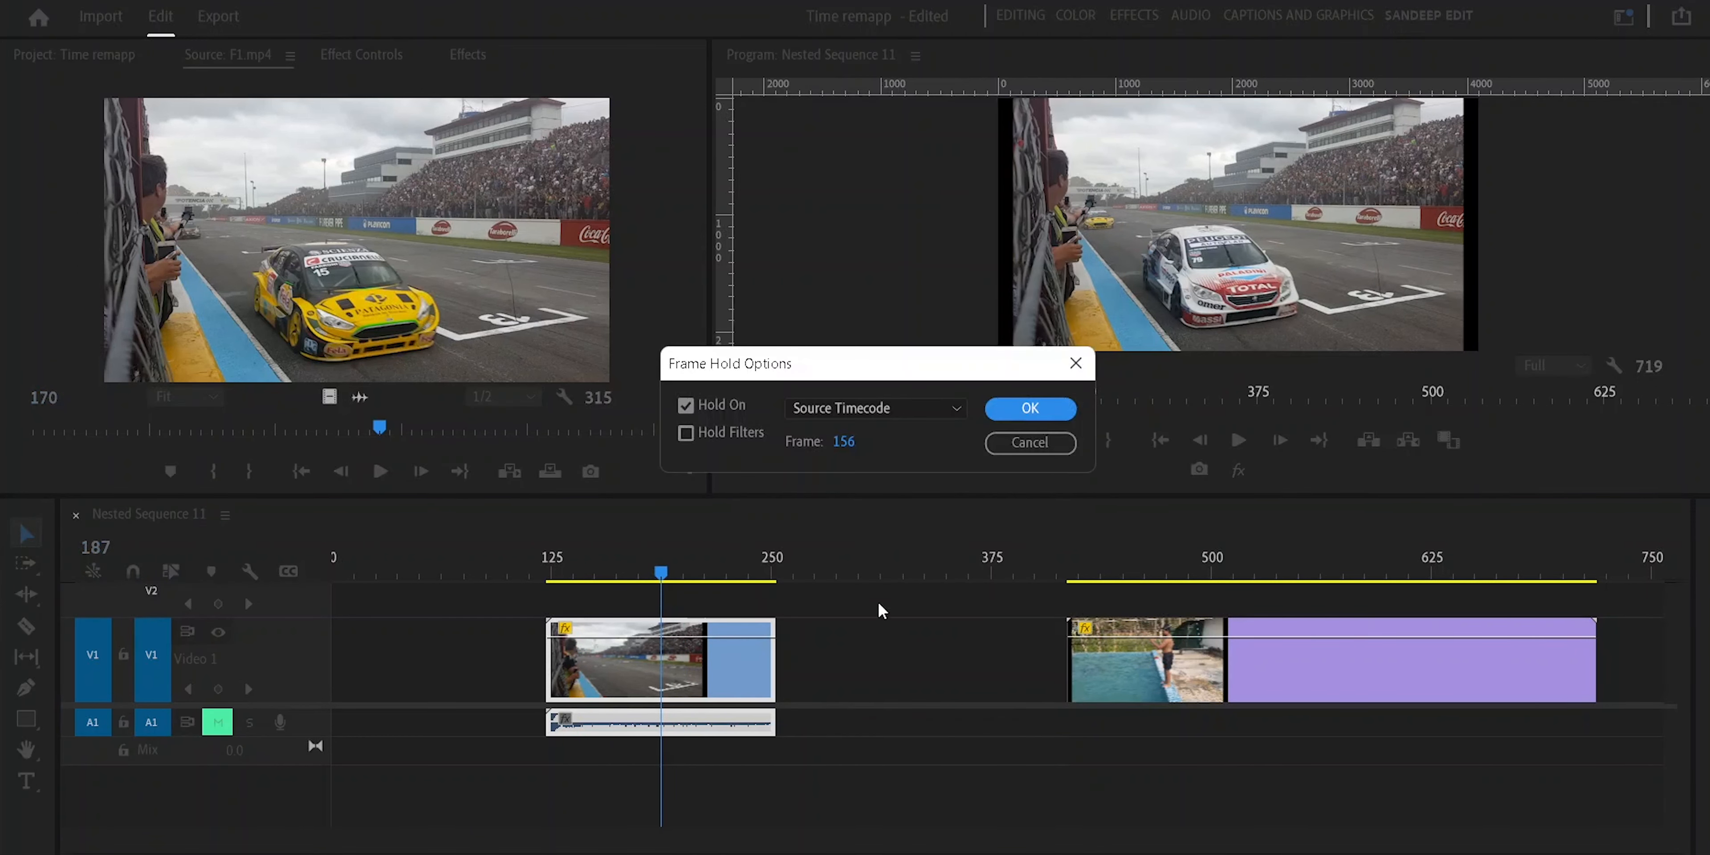
click(889, 408)
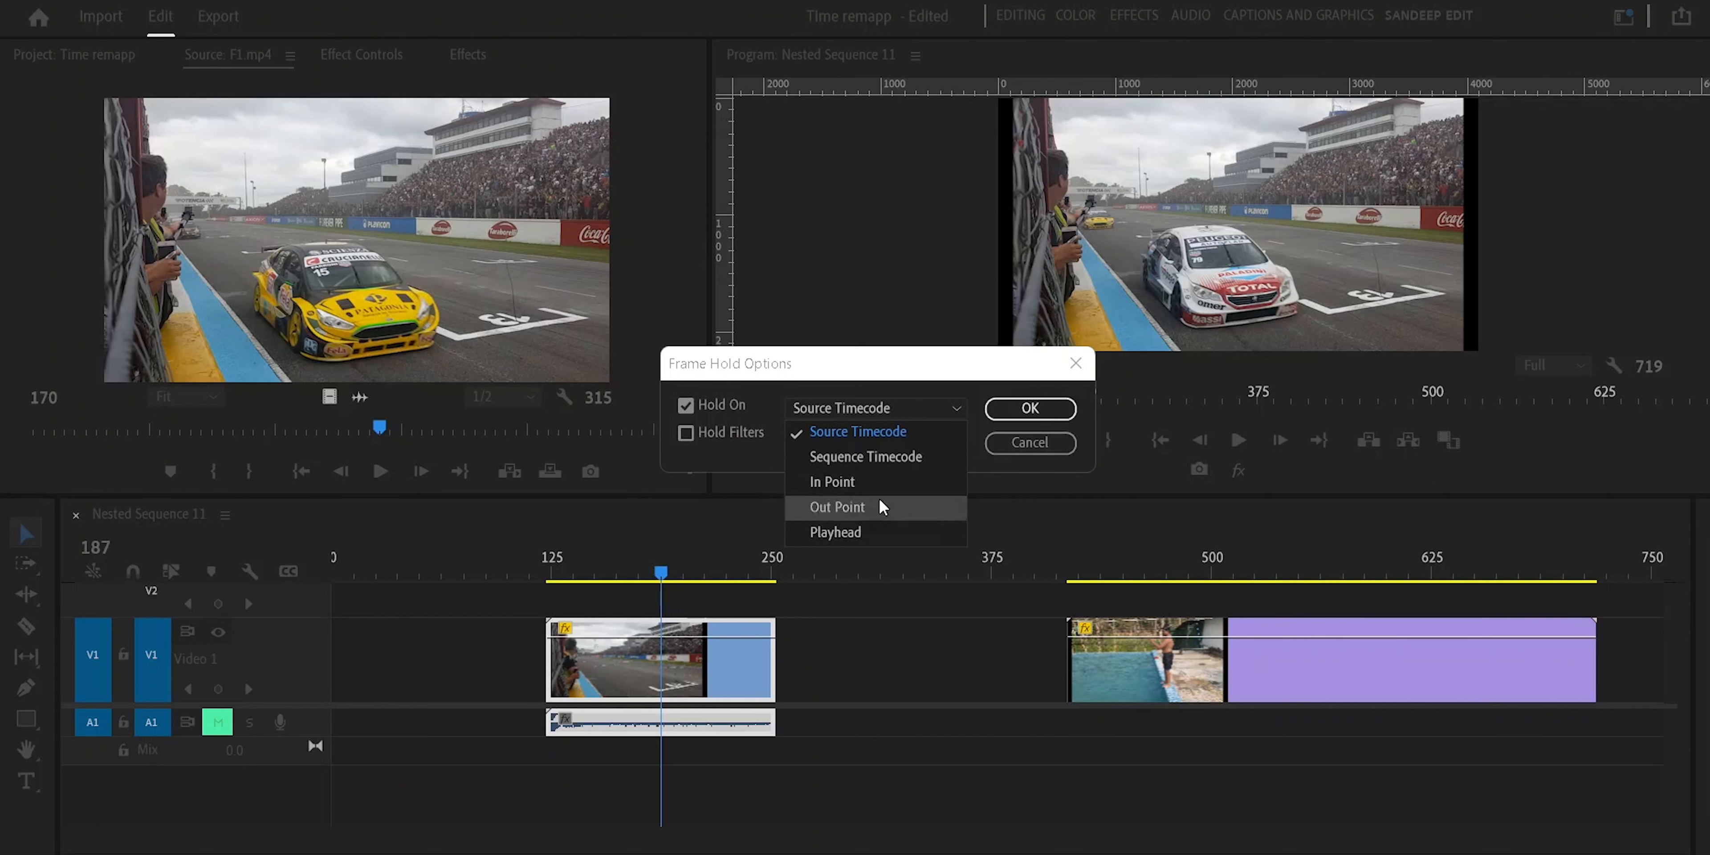
click(859, 457)
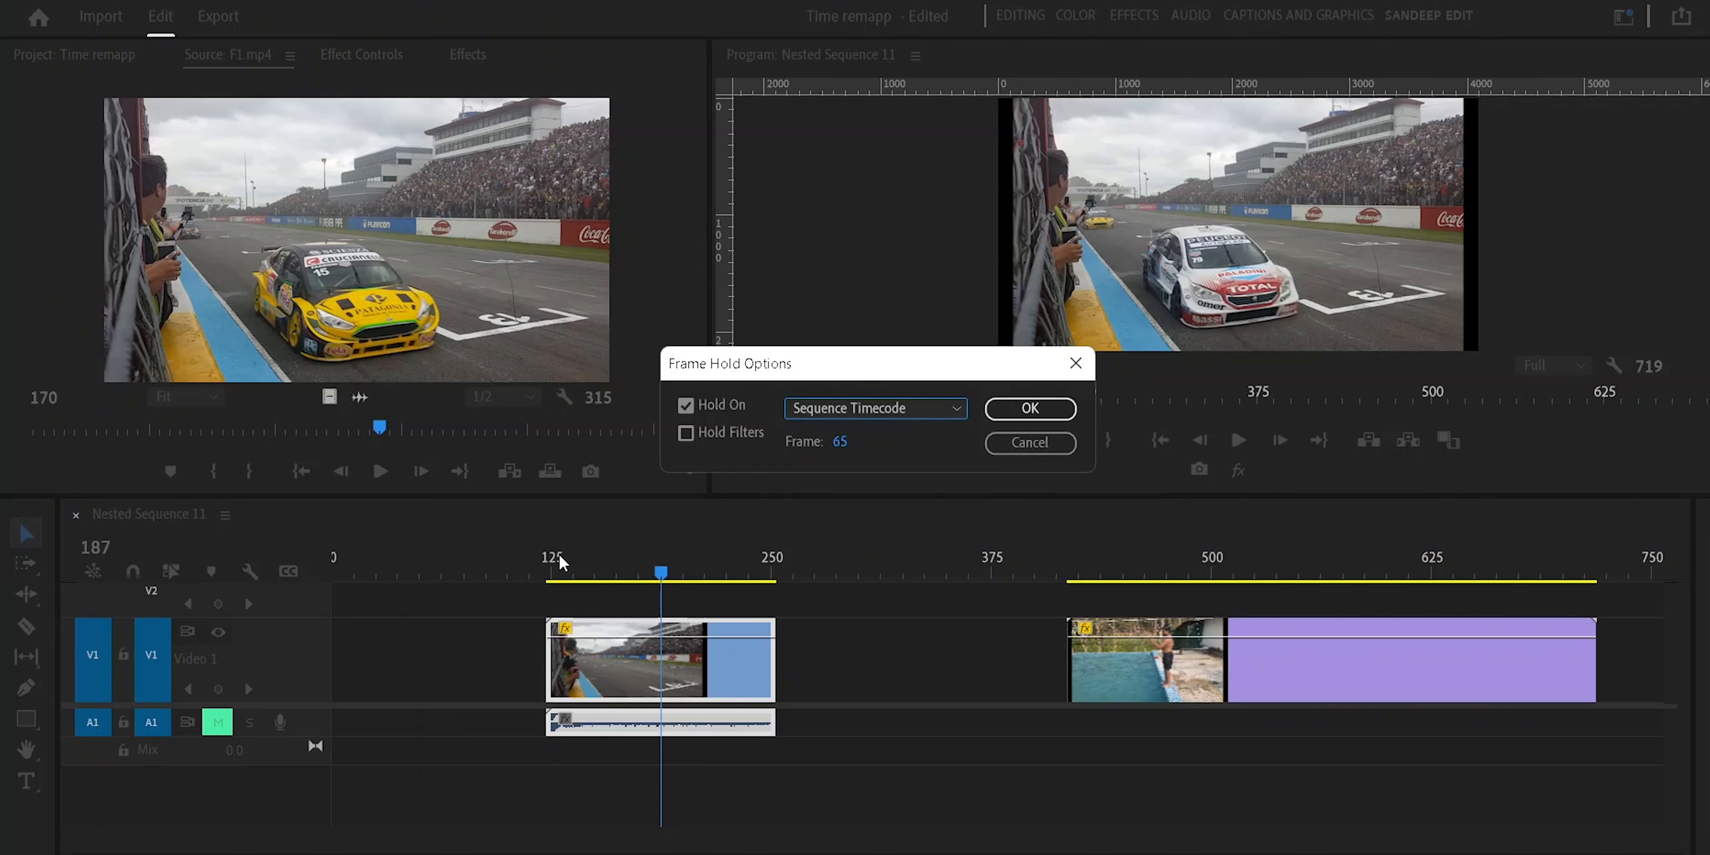
click(845, 442)
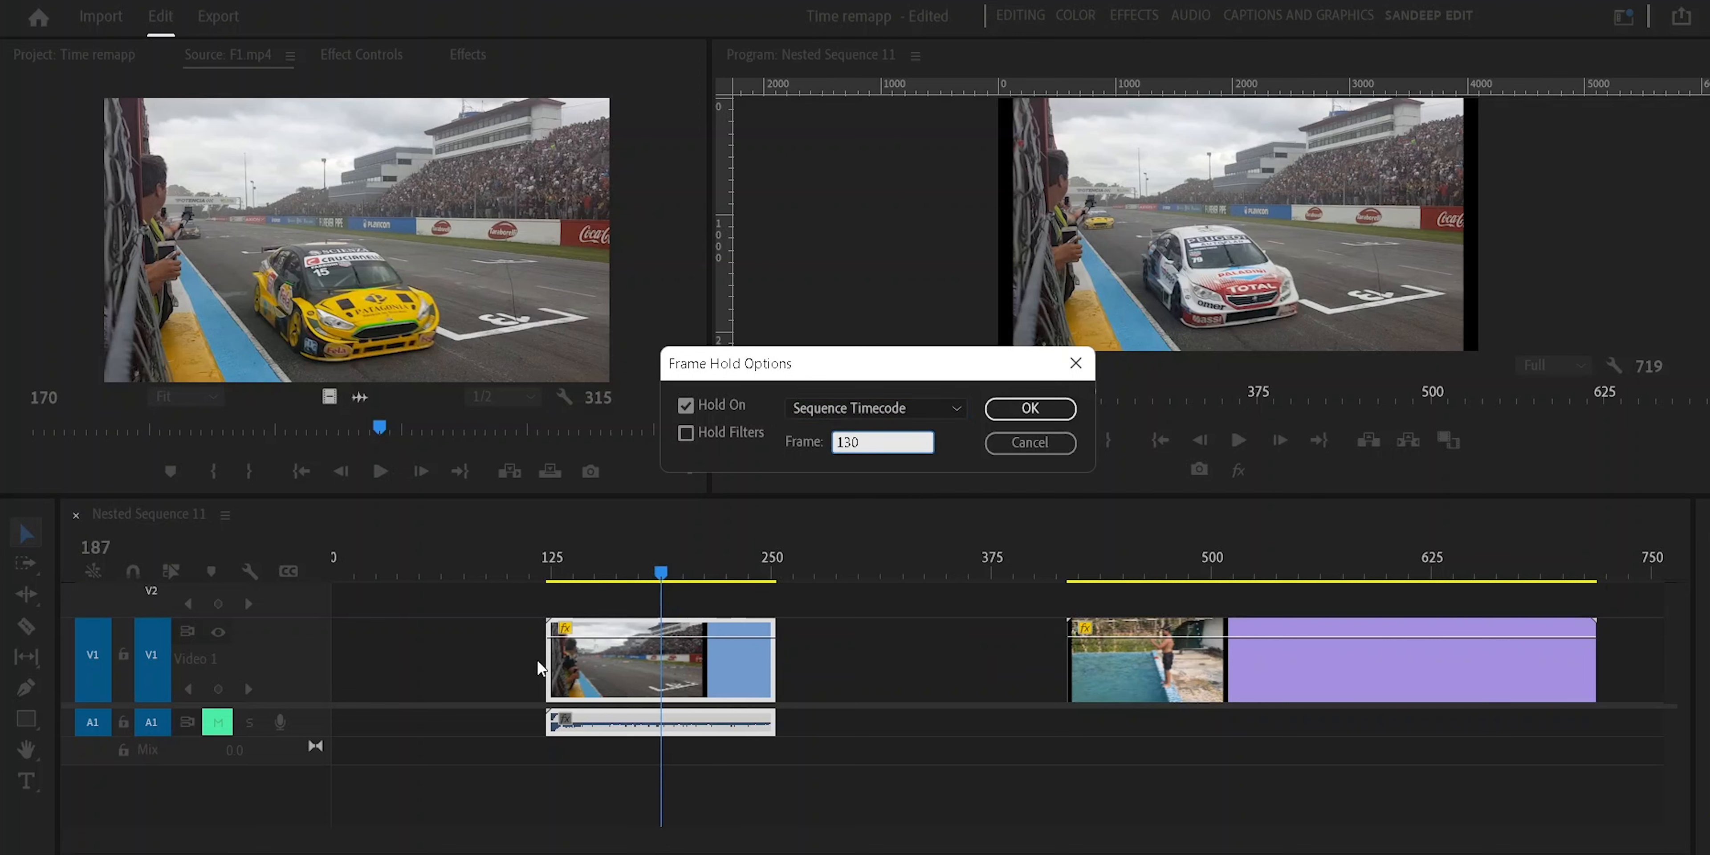
click(1030, 408)
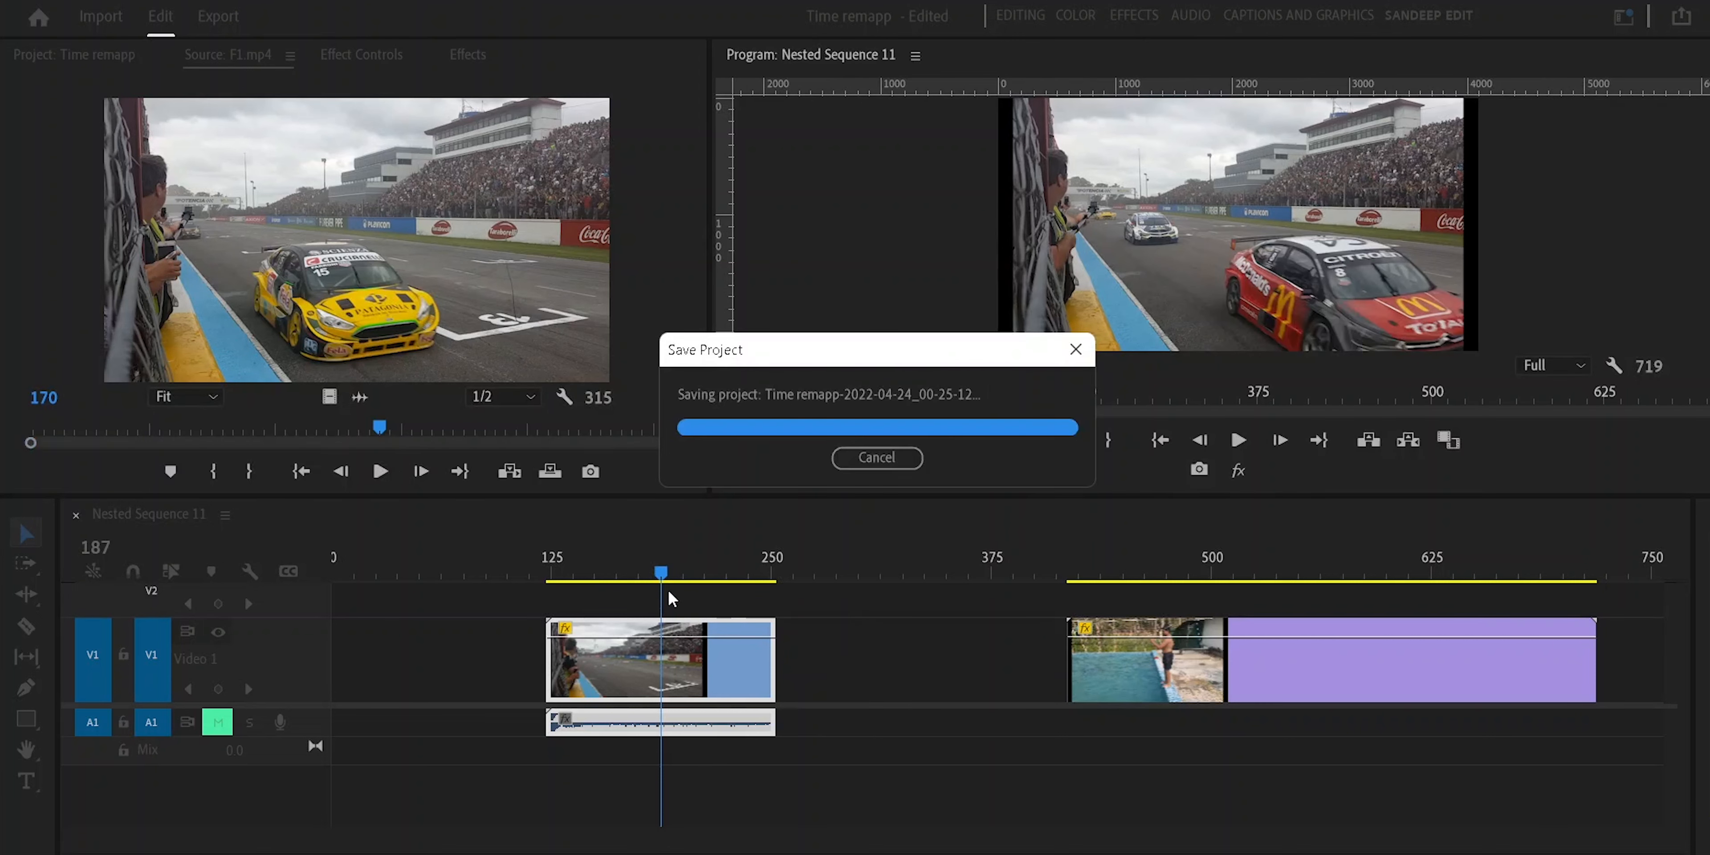
mouse_move(661, 575)
mouse_down()
mouse_move(565, 575)
mouse_move(689, 575)
mouse_move(640, 575)
mouse_up()
drag(379, 431, 279, 429)
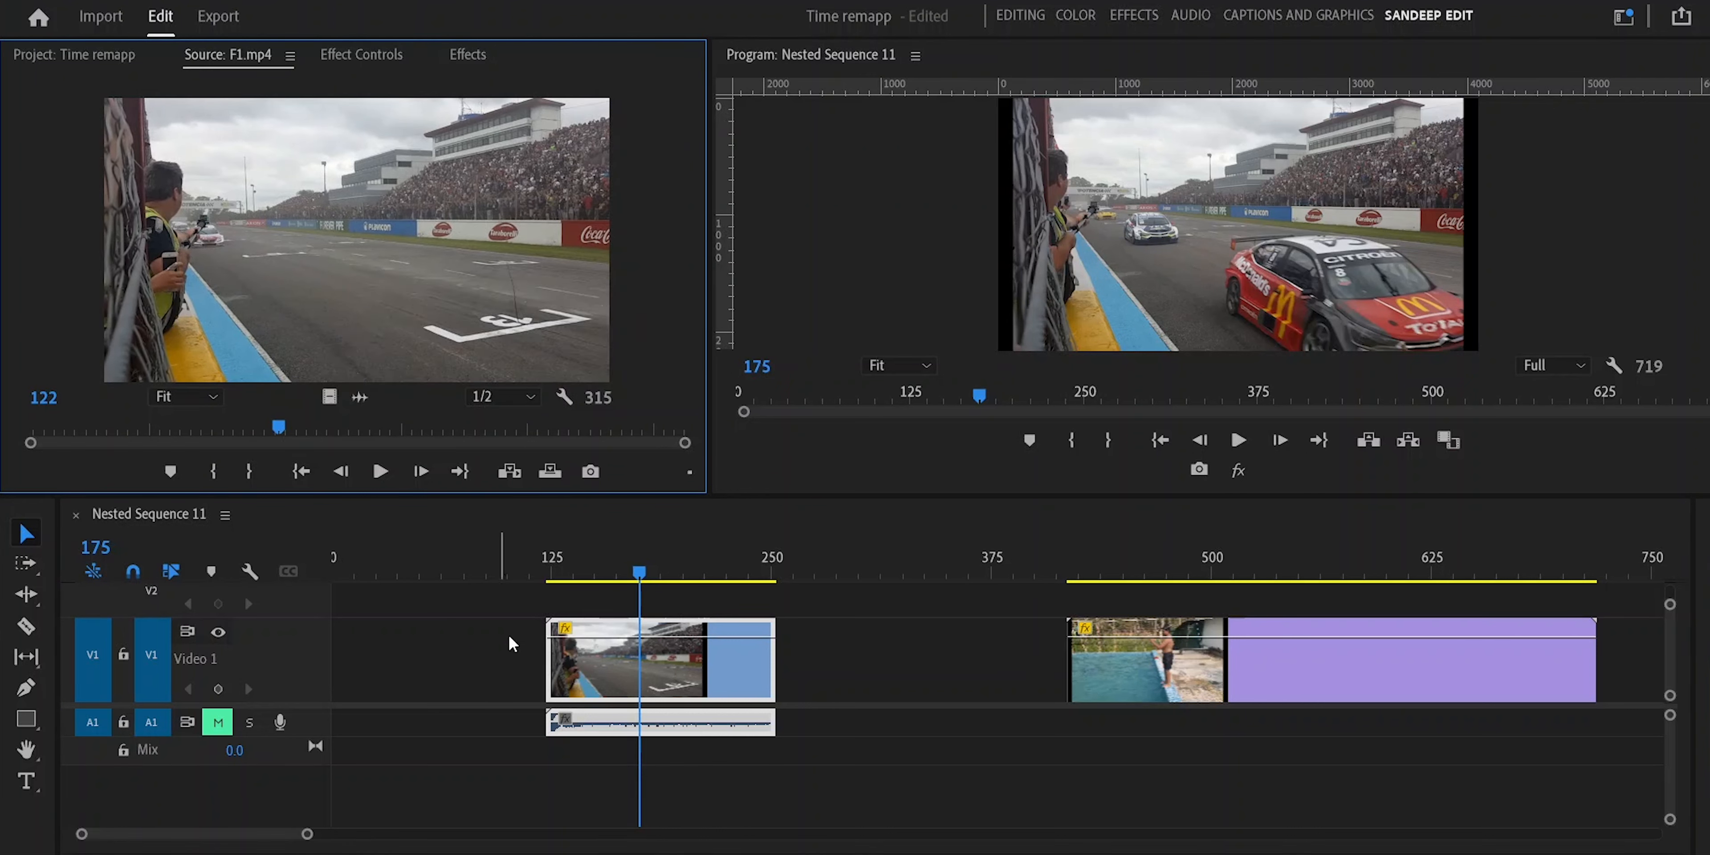
drag(639, 572, 697, 584)
right_click(745, 676)
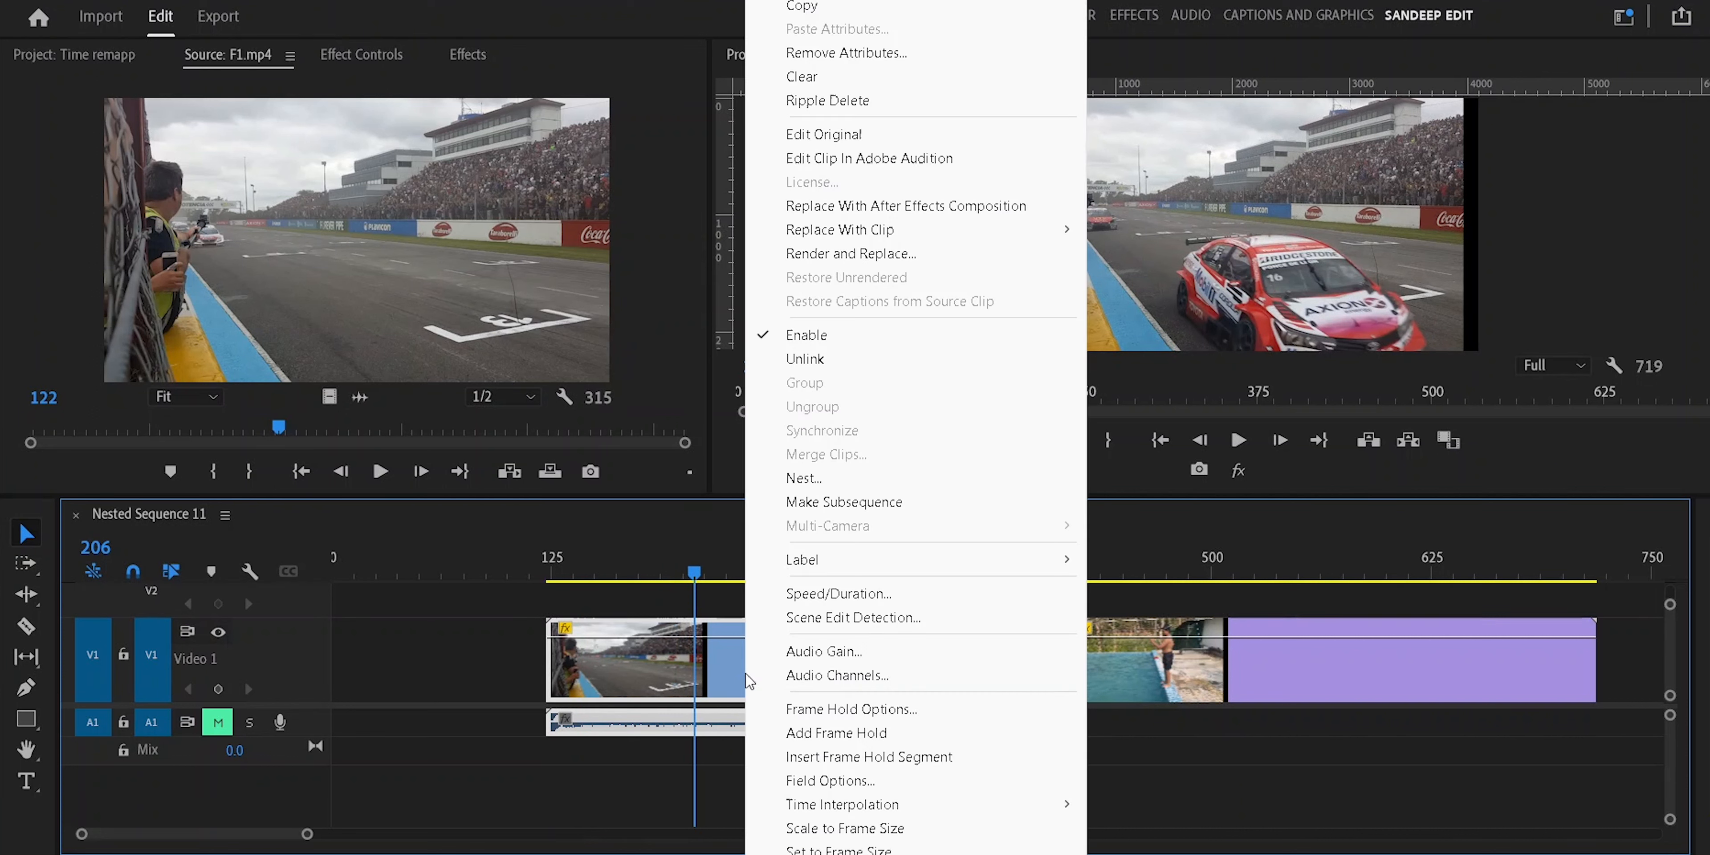
click(830, 706)
click(920, 409)
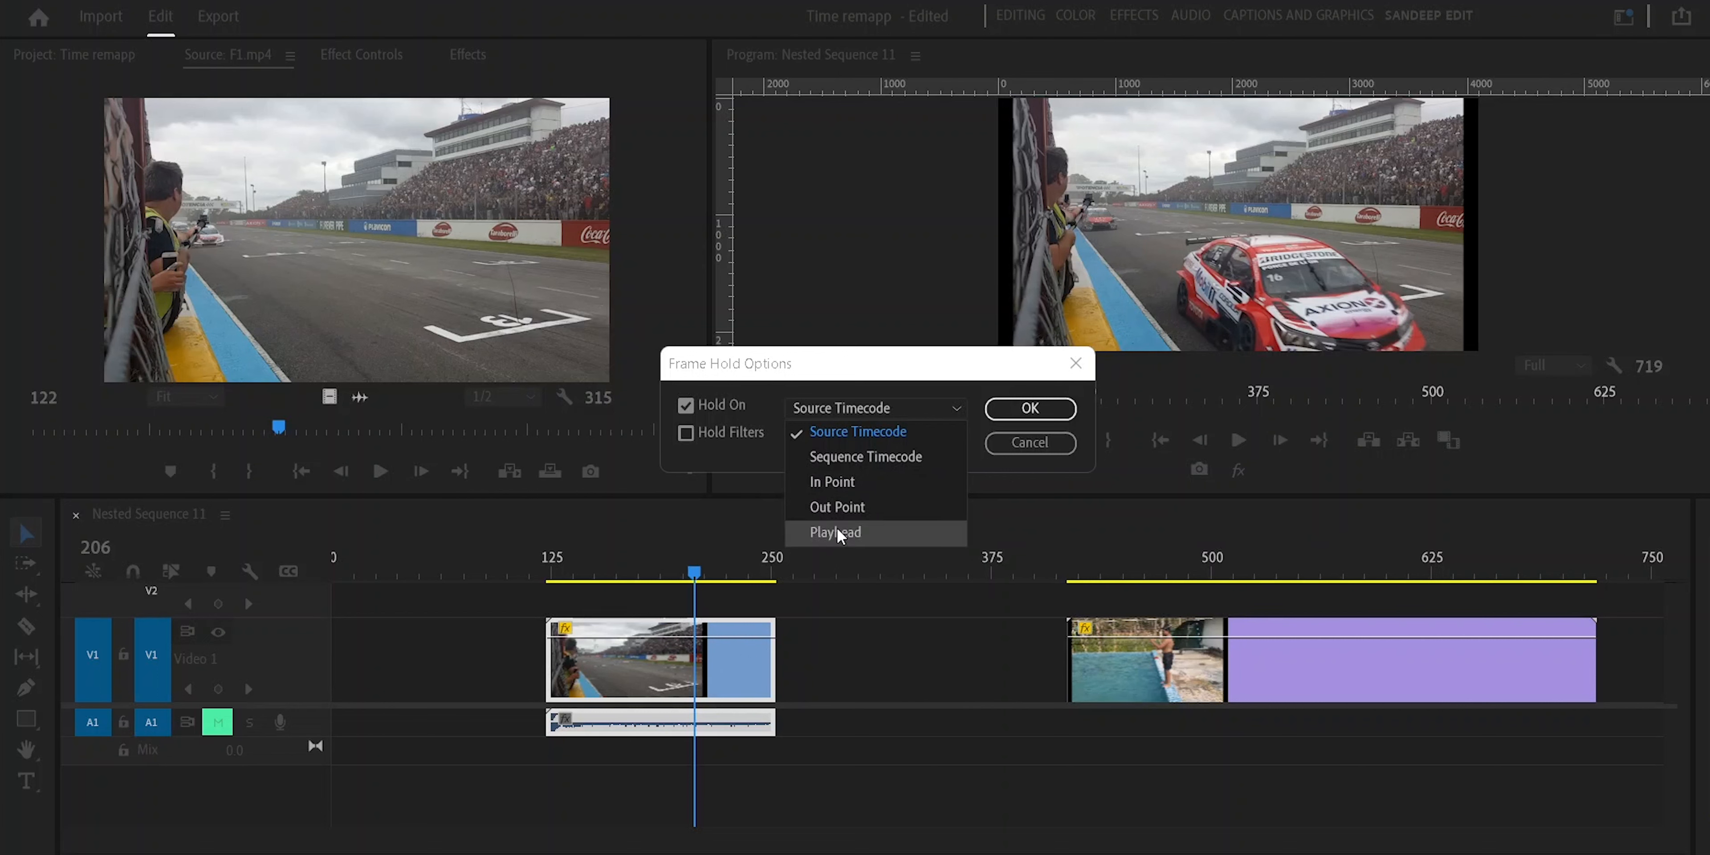
click(1023, 444)
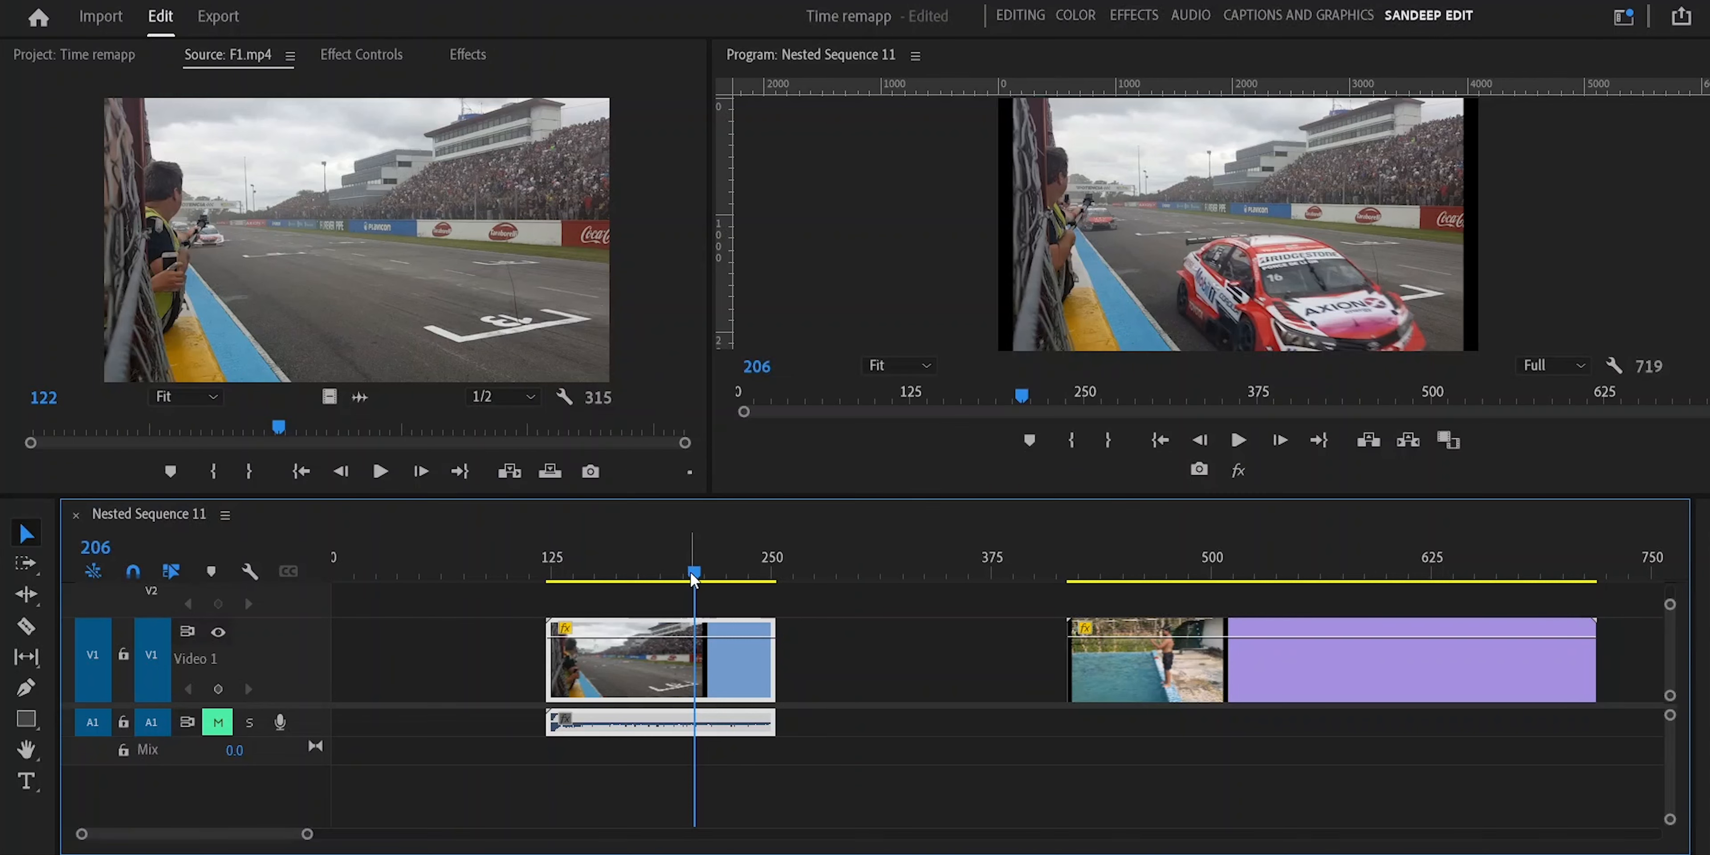
Hold the race clip on the playhead frame at sequence frame 200, and scrub within the clip to check it.
mouse_move(694, 572)
mouse_down()
mouse_move(745, 577)
mouse_move(681, 574)
mouse_up()
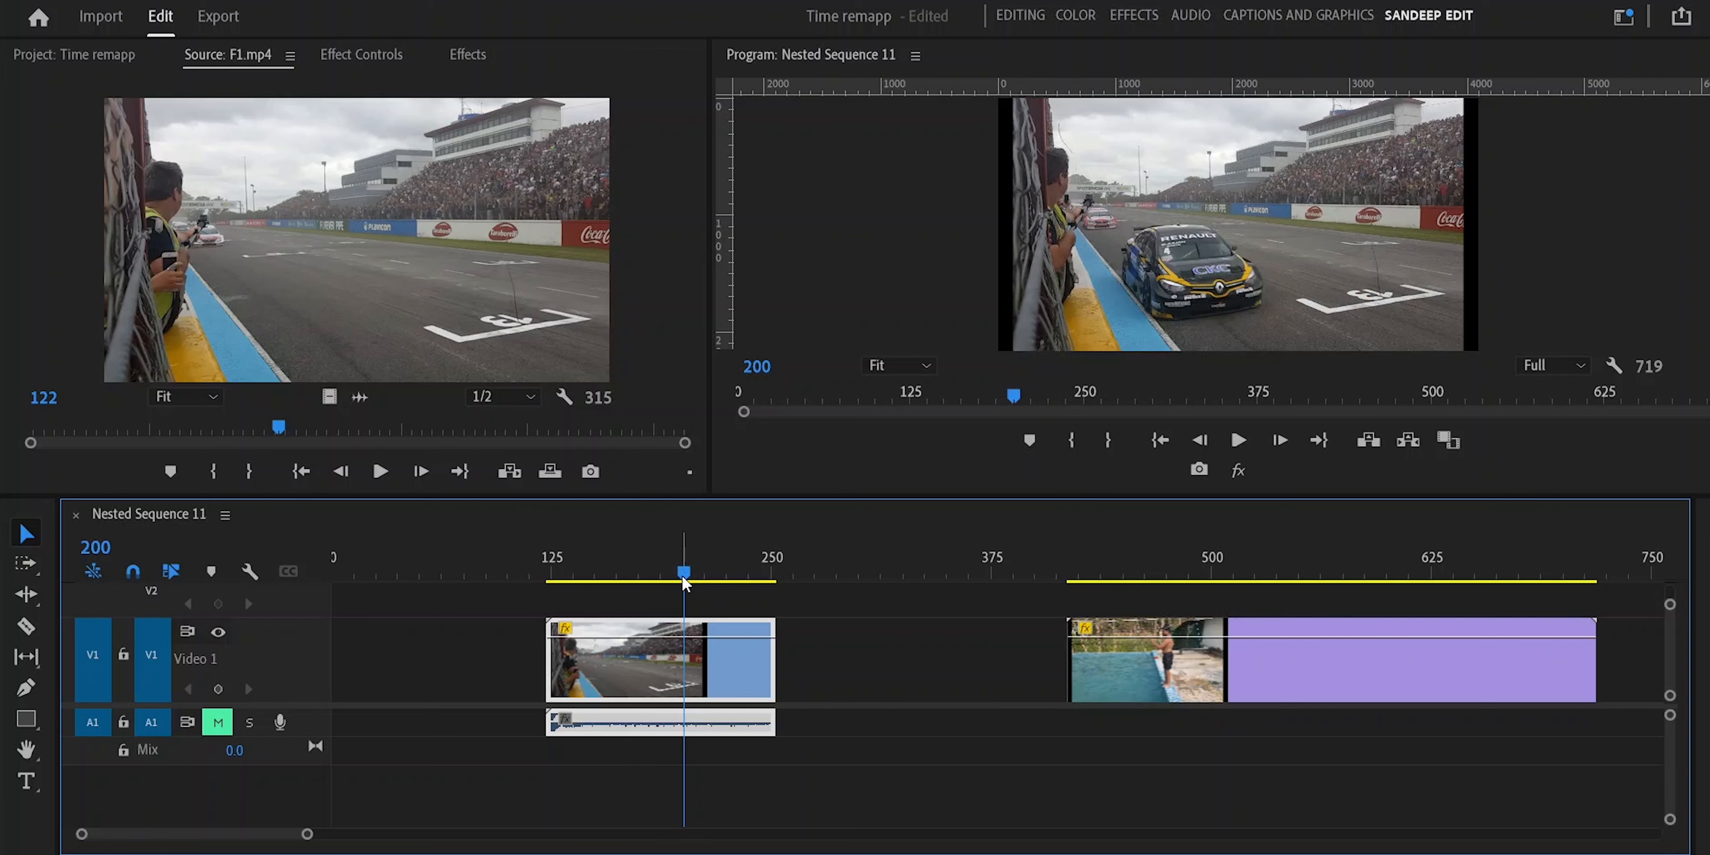
right_click(727, 664)
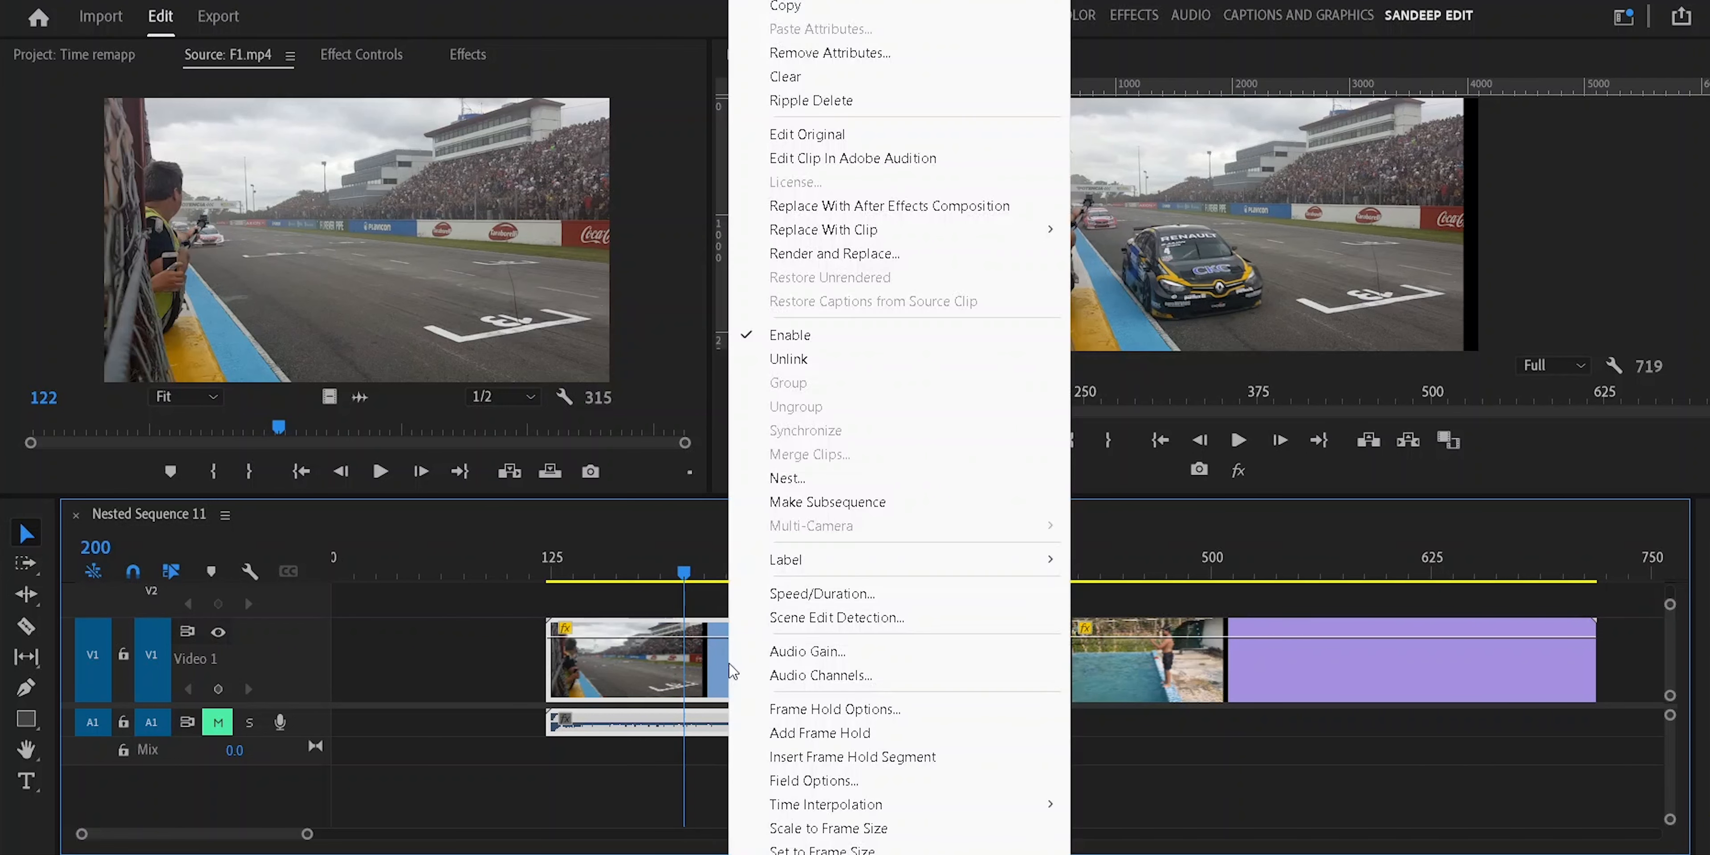
click(826, 709)
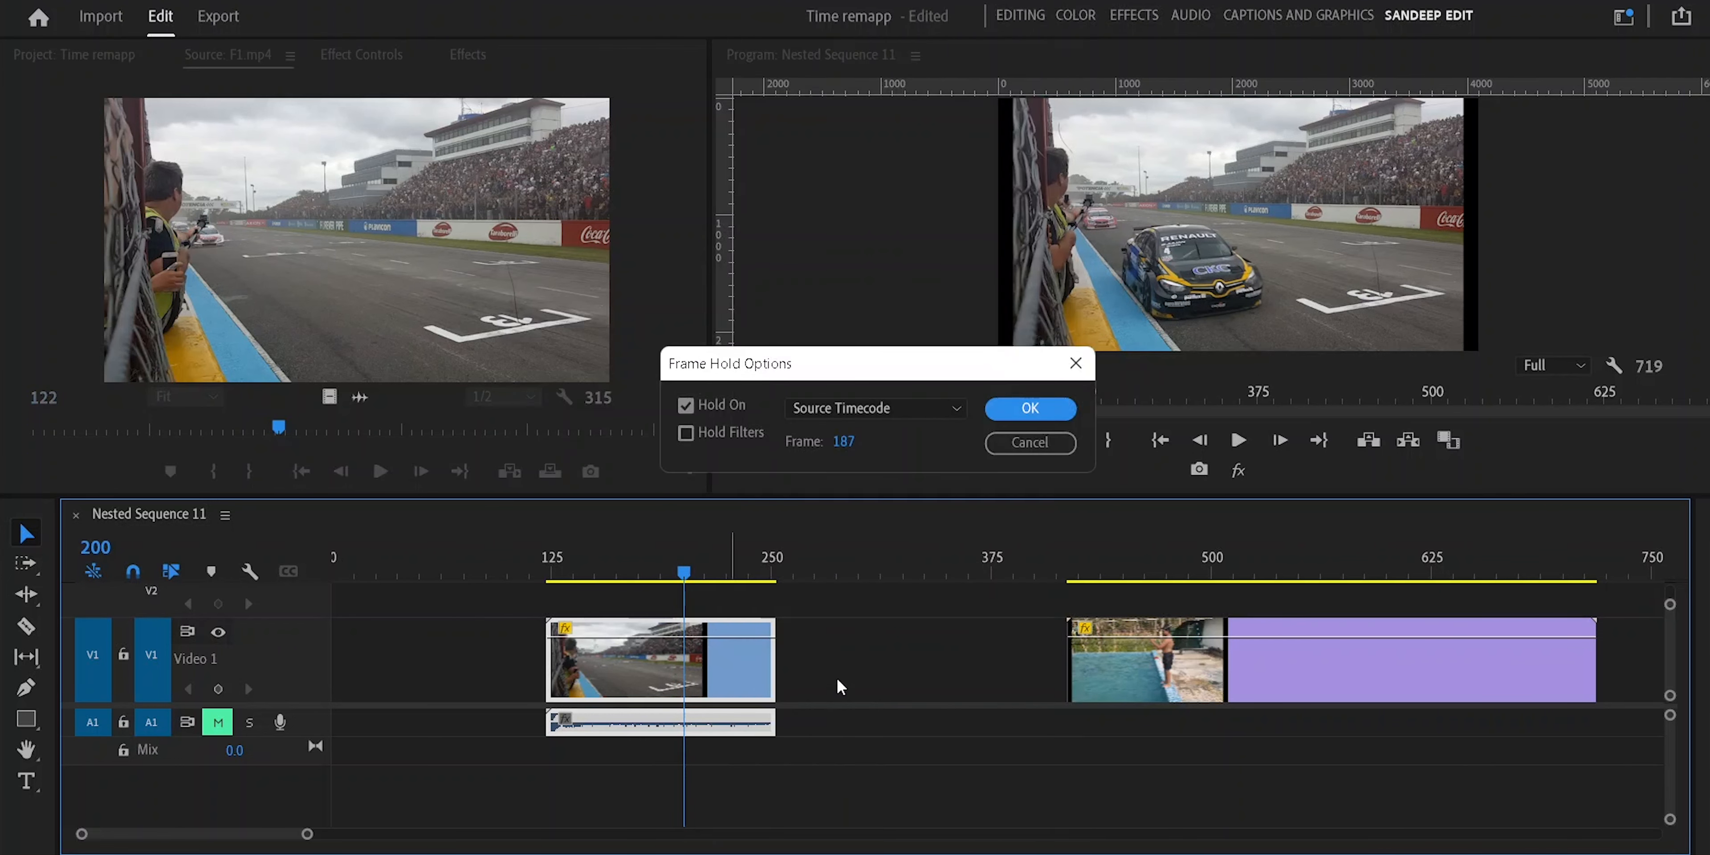
click(903, 407)
click(872, 533)
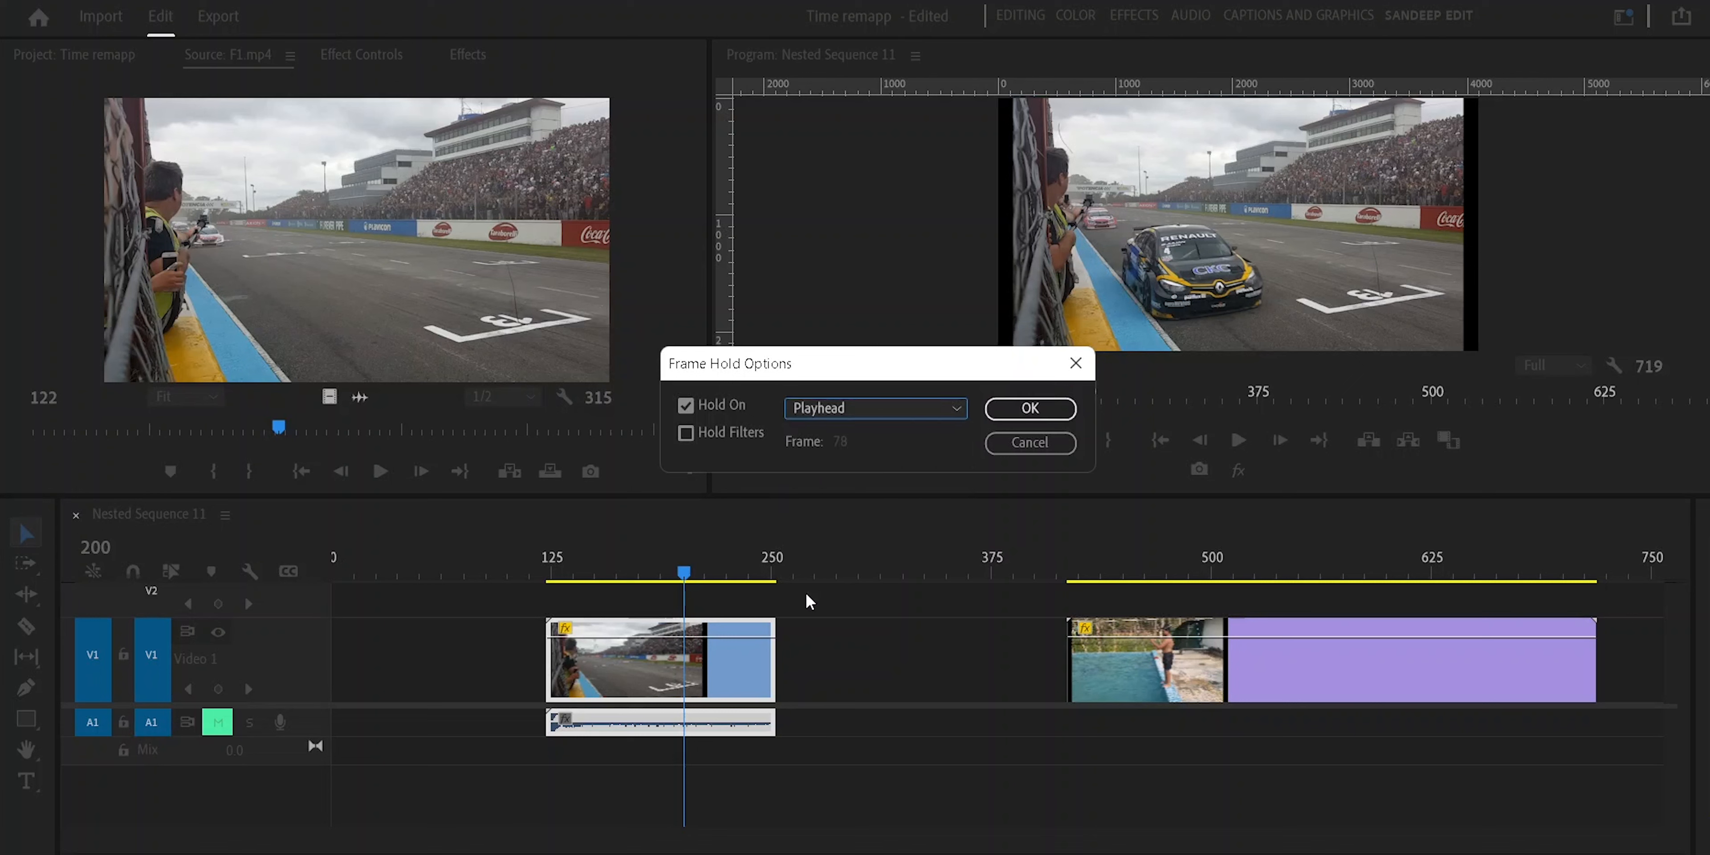
click(1026, 409)
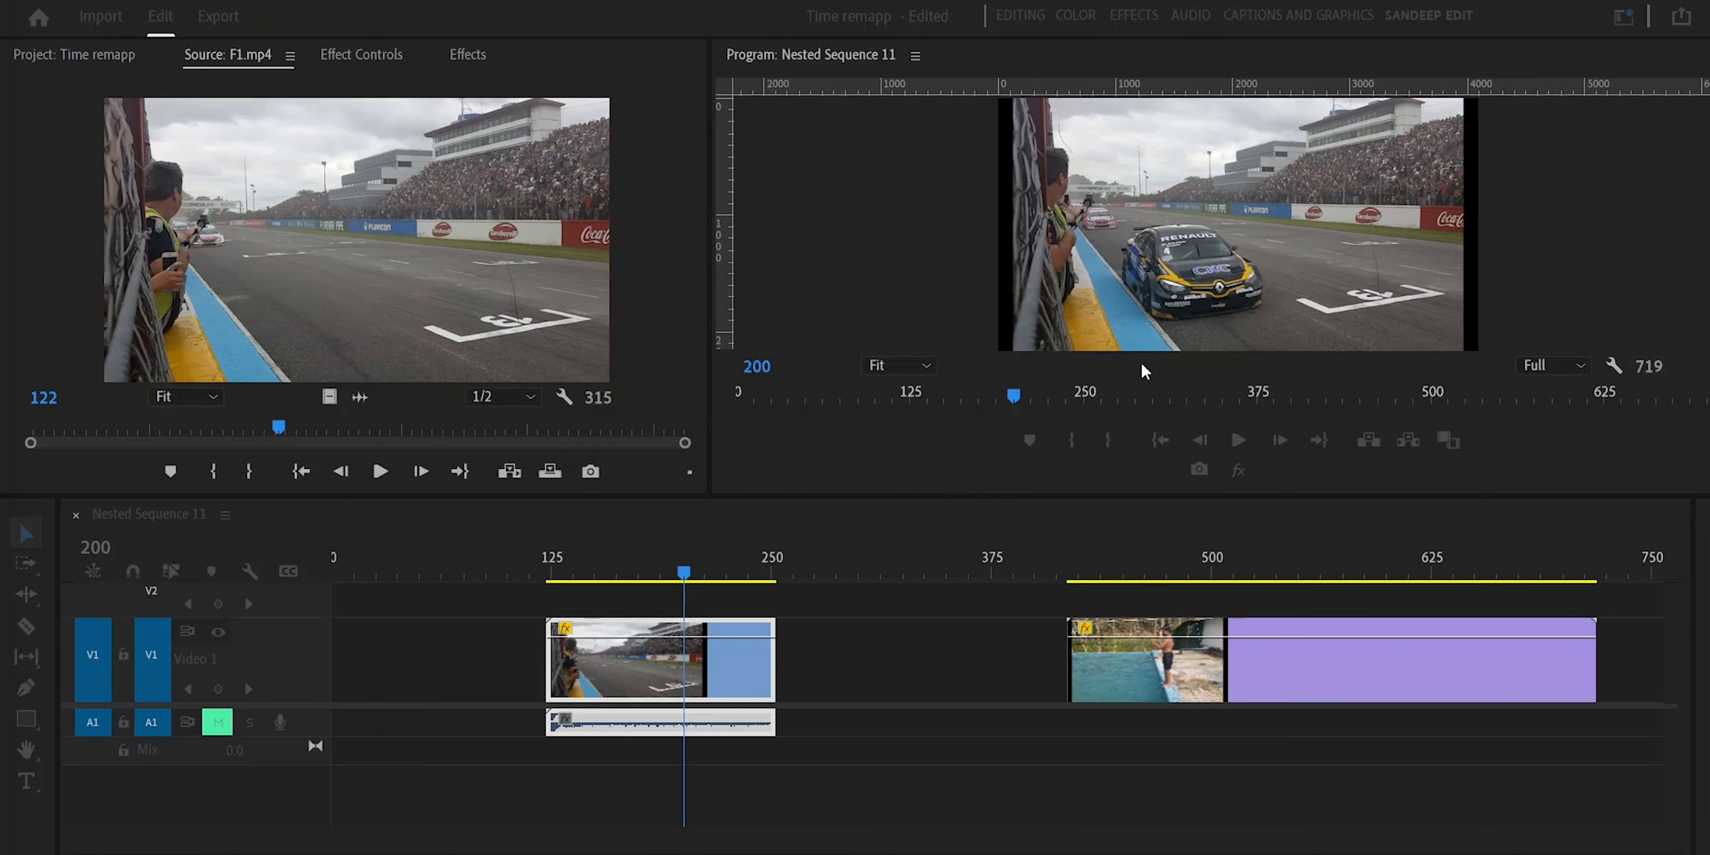
mouse_move(684, 571)
mouse_down()
mouse_move(561, 571)
mouse_move(760, 578)
mouse_move(587, 571)
mouse_move(741, 571)
mouse_move(677, 570)
mouse_up()
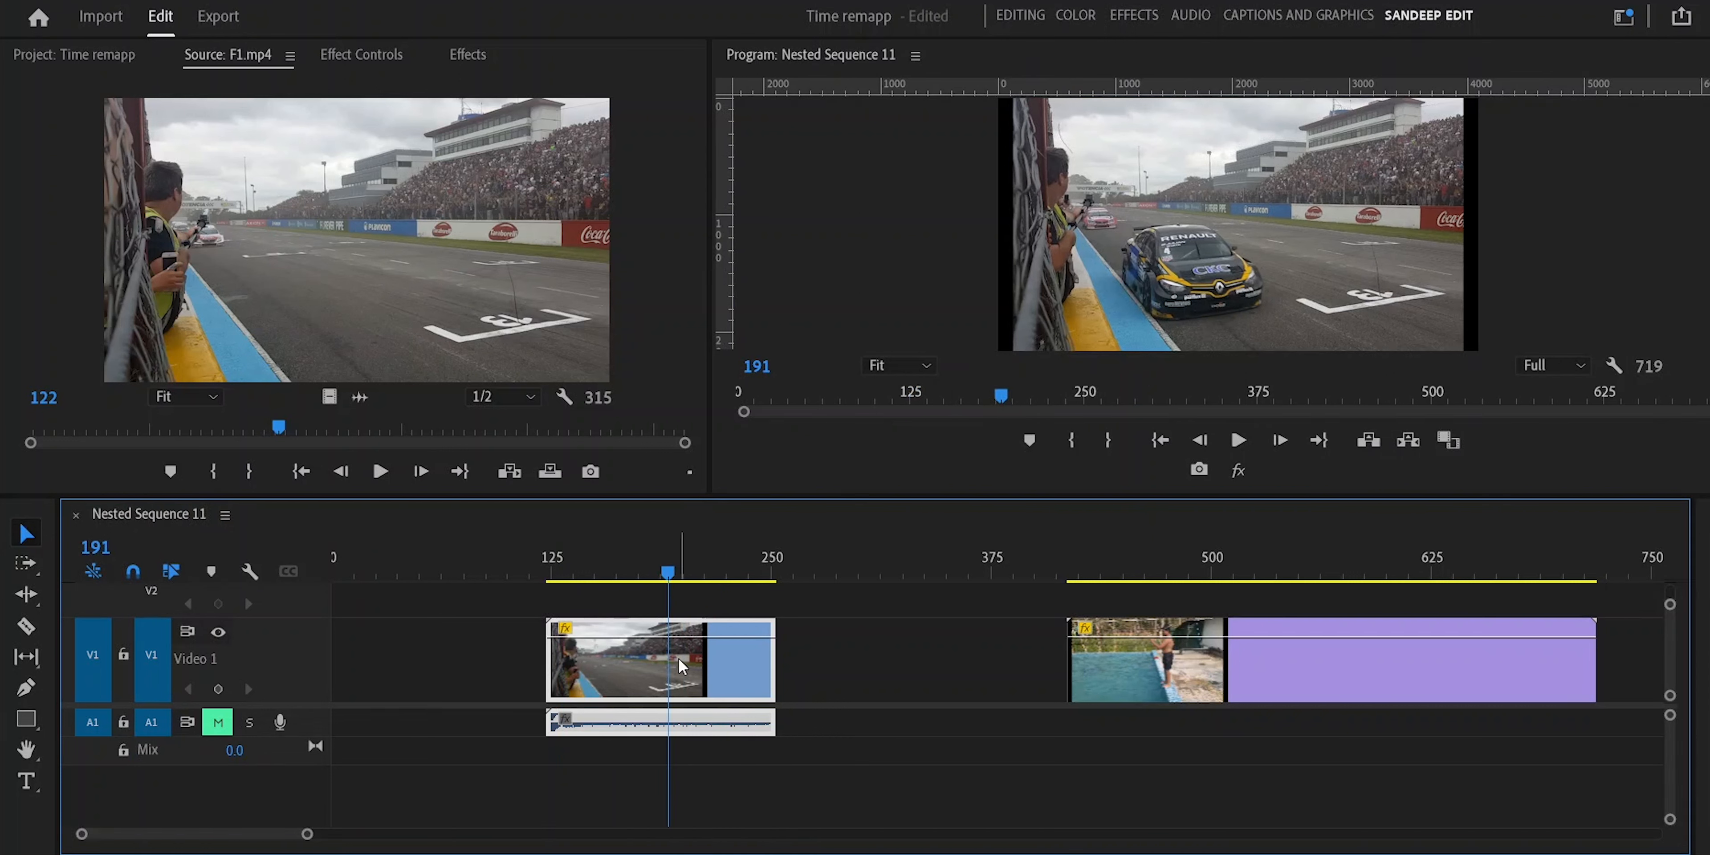
Place the playhead over the pool clip at frame 567 and try a Playhead frame hold on the race clip.
drag(667, 573, 1329, 572)
click(748, 669)
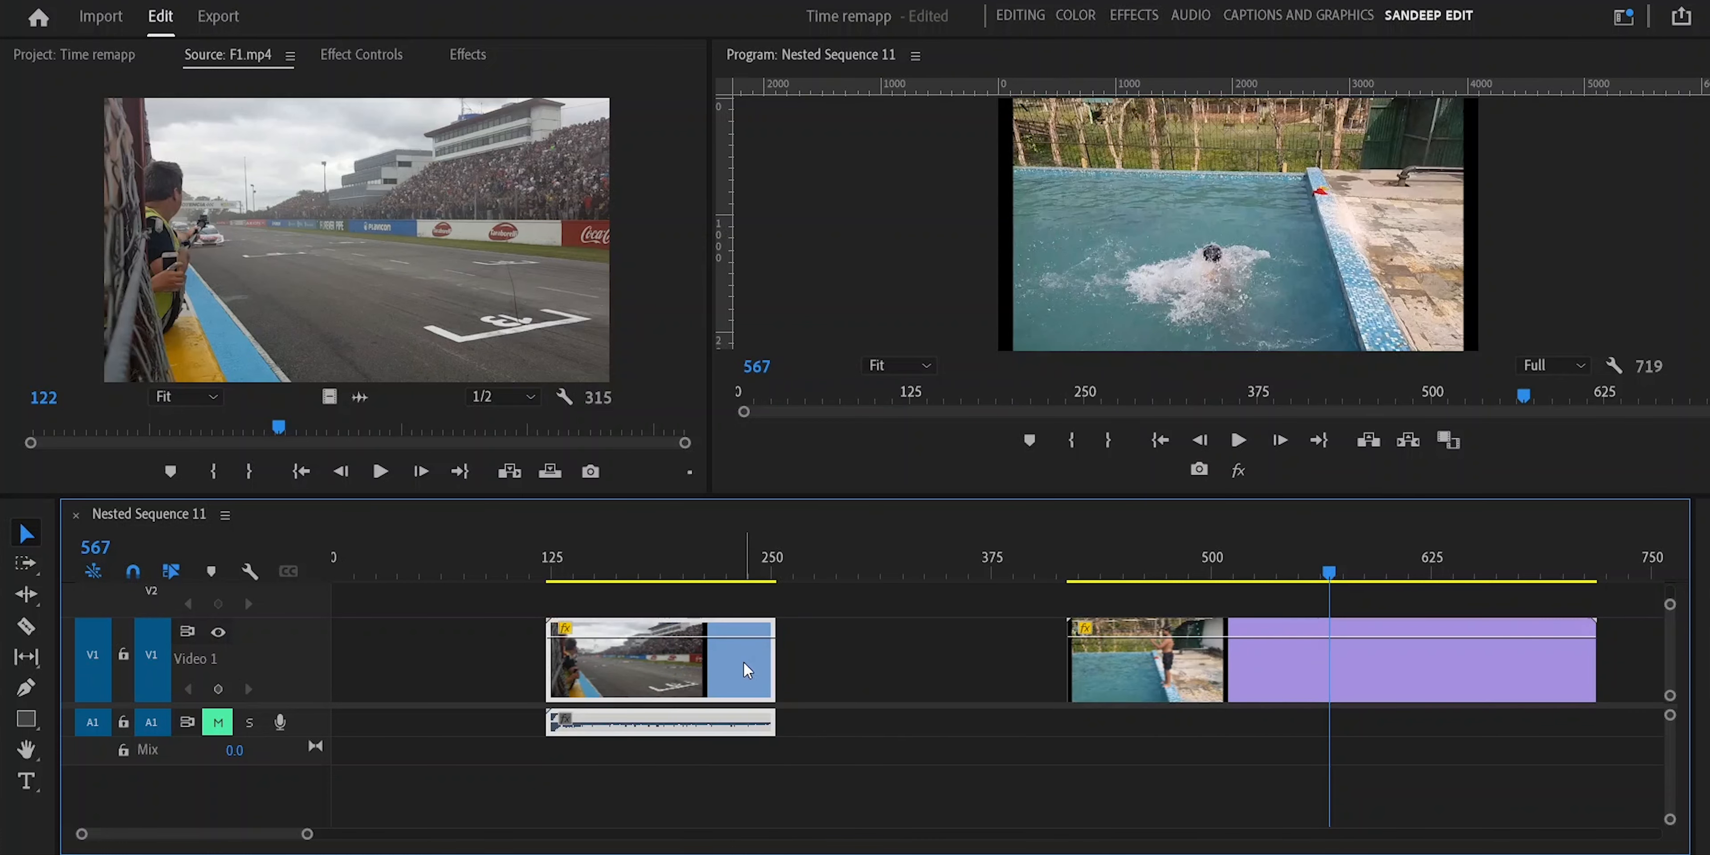
right_click(748, 669)
click(818, 710)
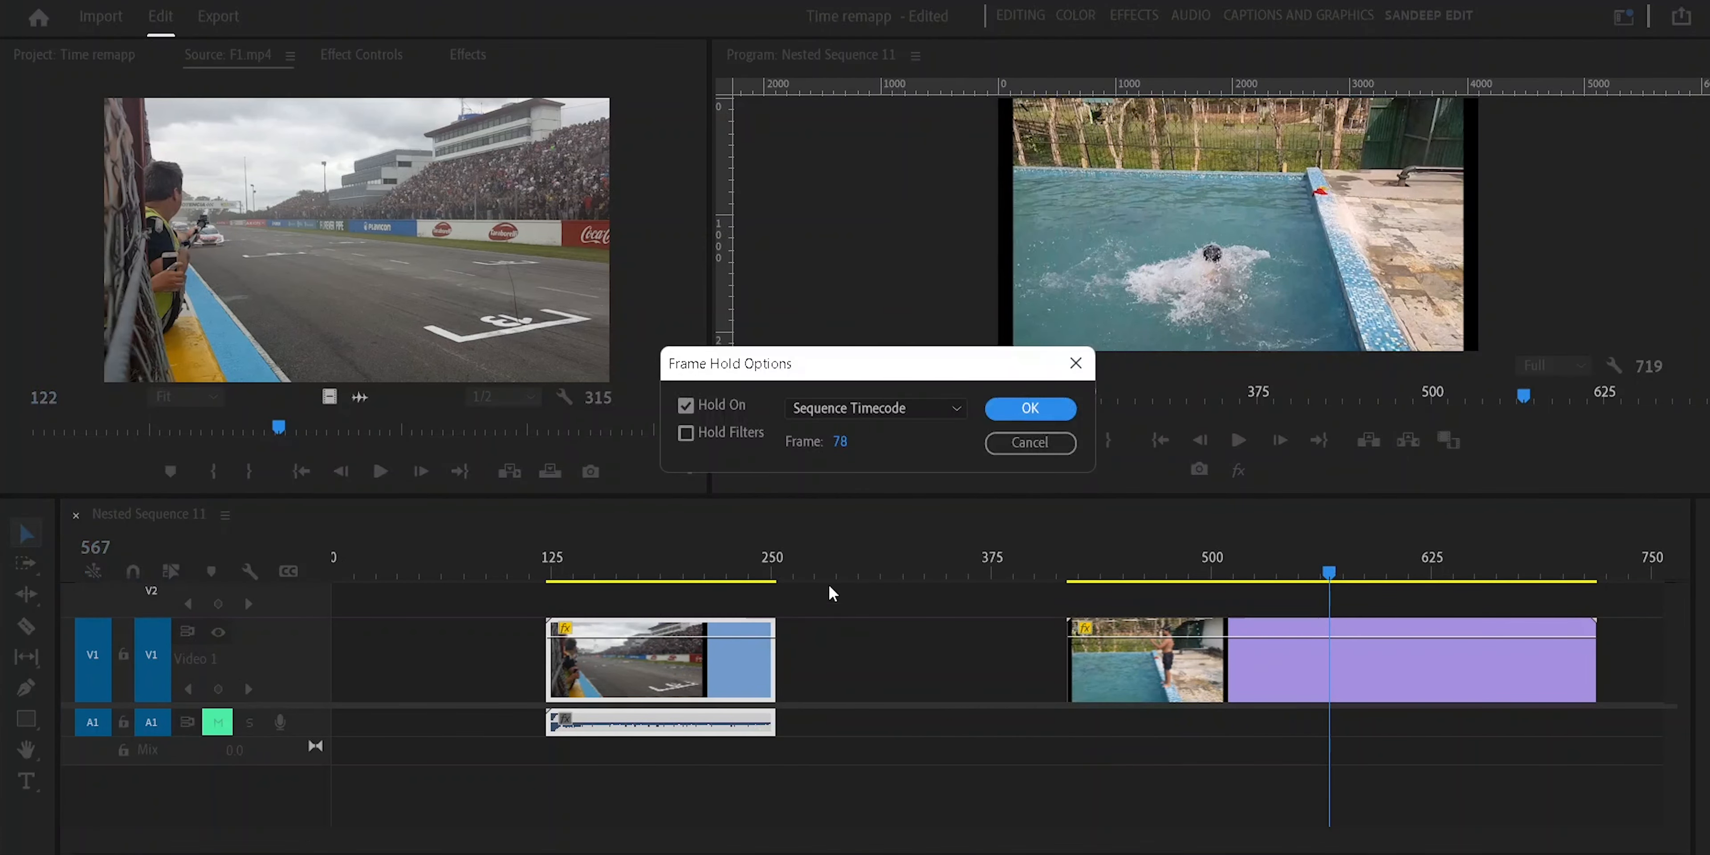
click(917, 409)
click(863, 535)
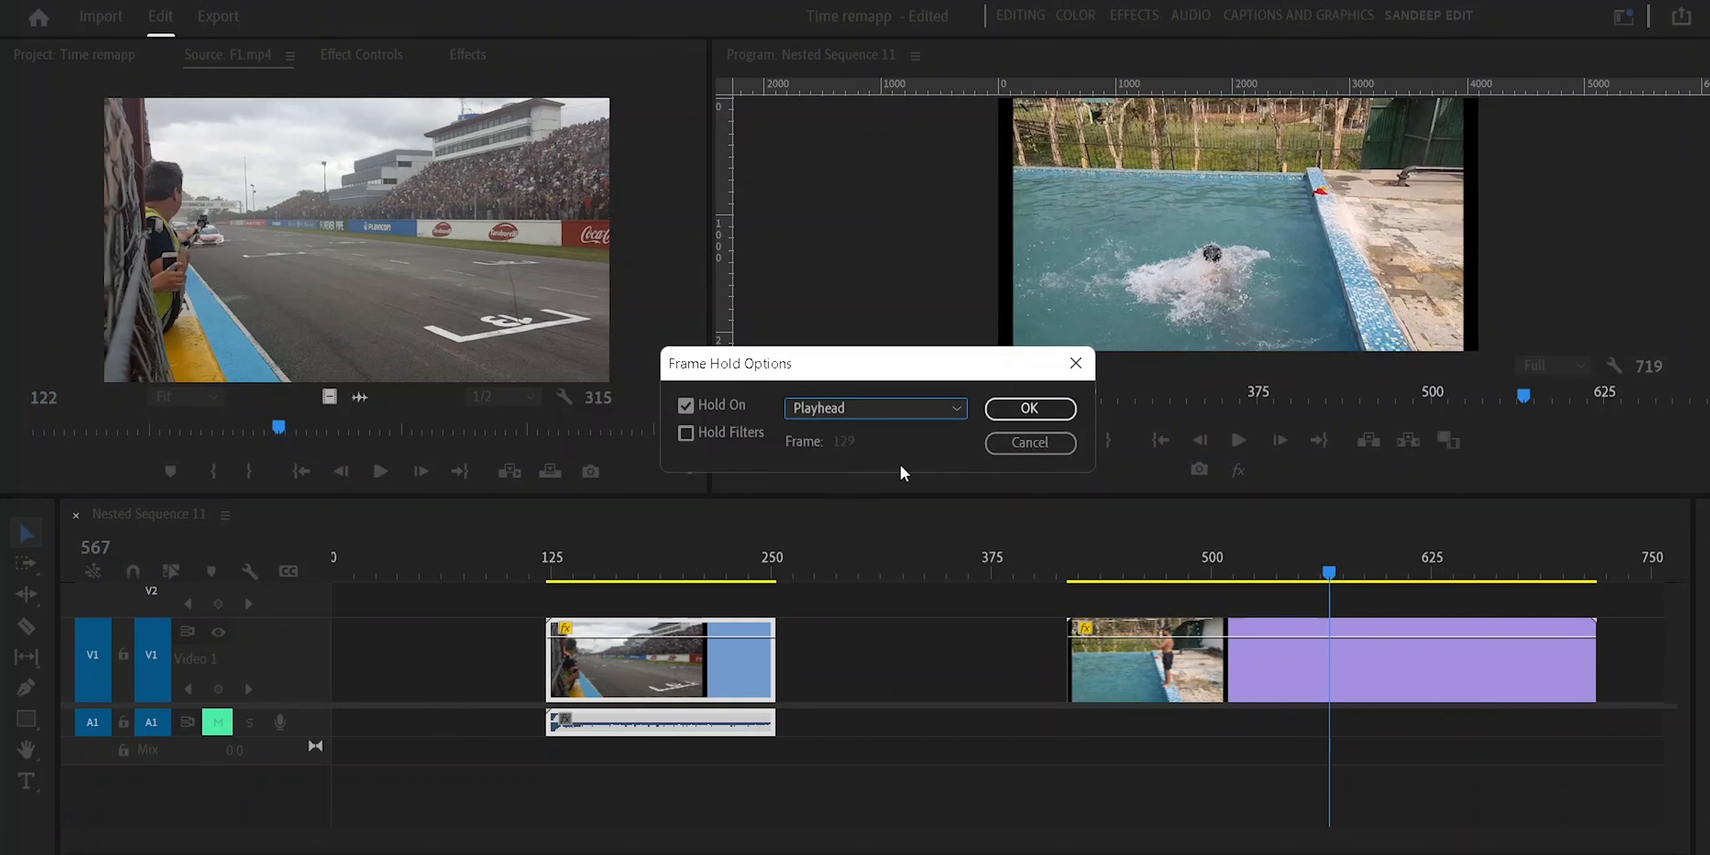
click(1000, 415)
Scrub back through the race clip to frame 173 to check the frame hold, and save the project.
drag(1328, 572, 691, 636)
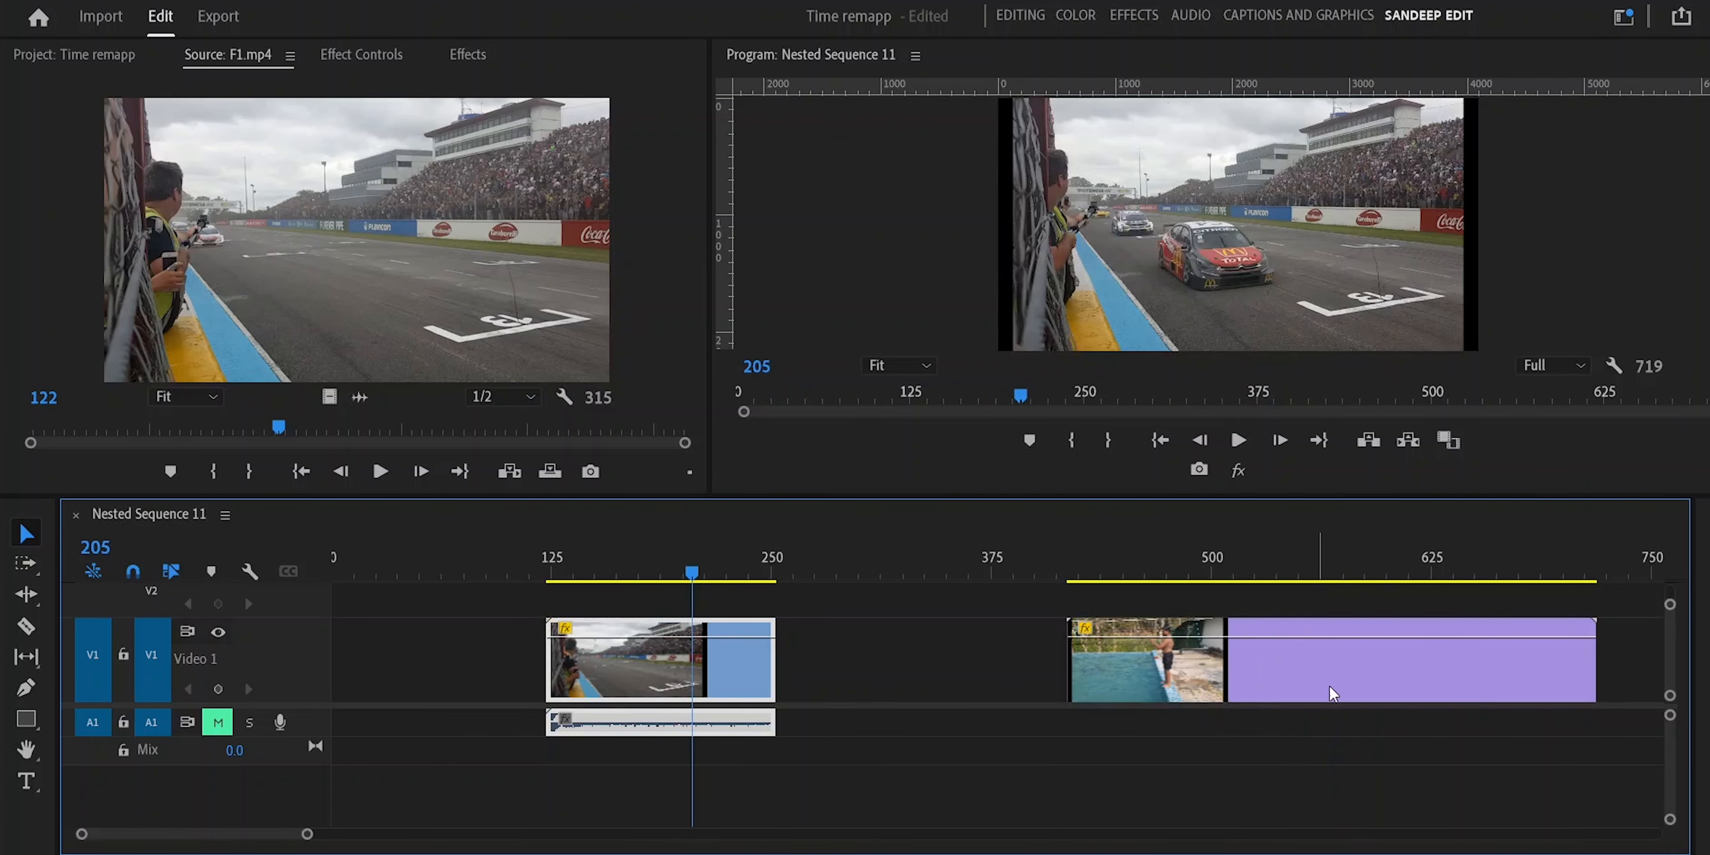
click(1334, 687)
click(714, 675)
drag(692, 575, 638, 575)
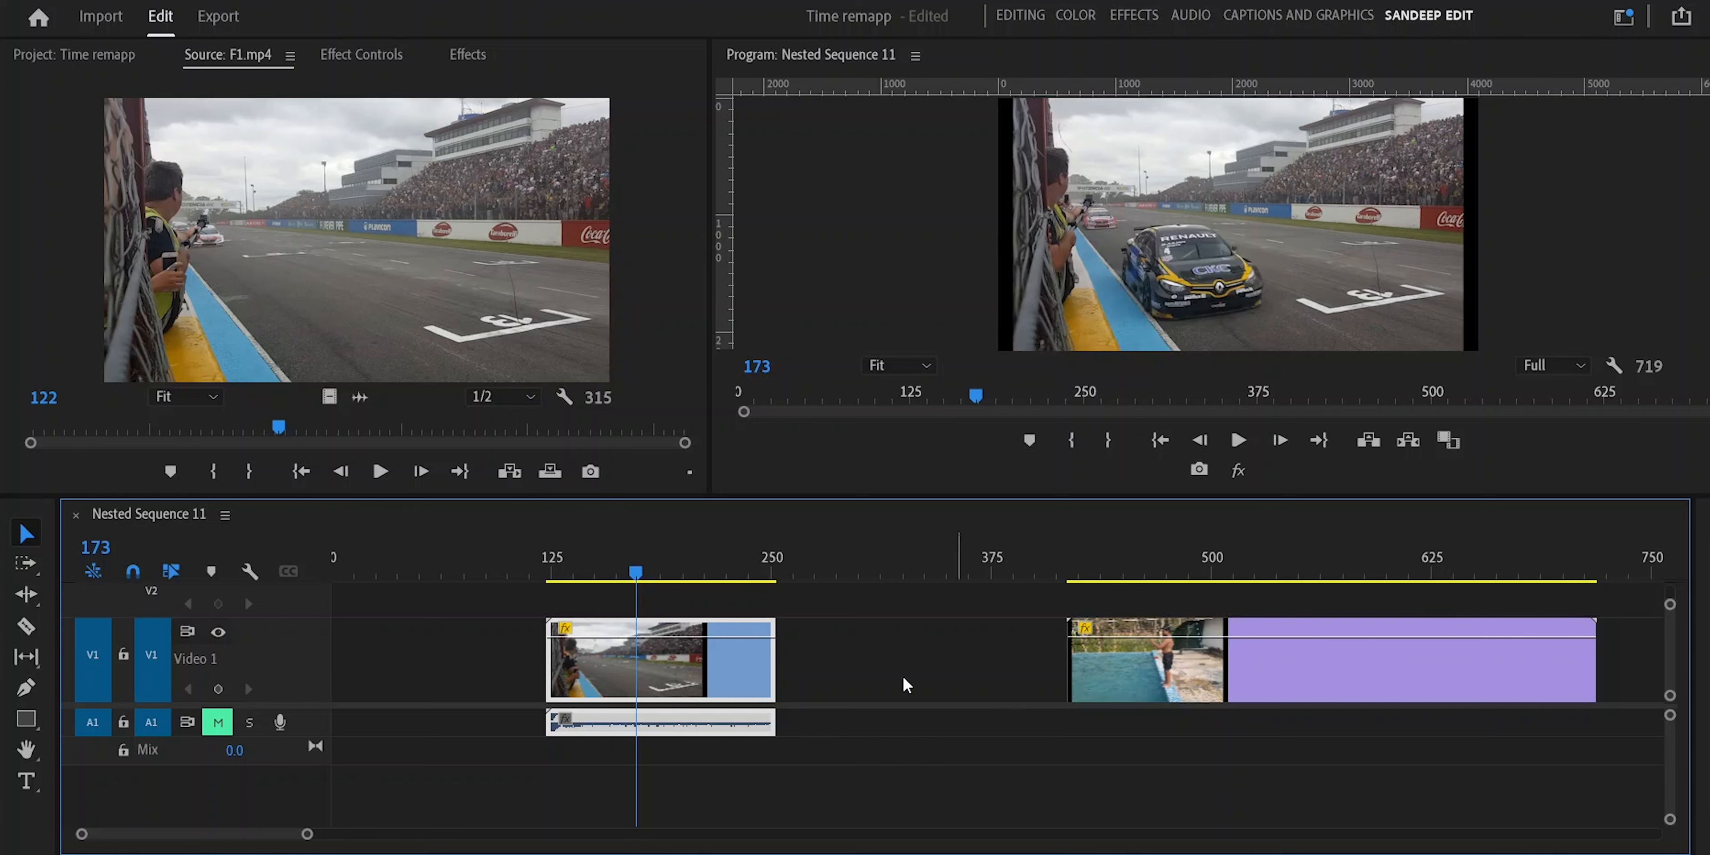
key(ctrl+s)
Display the Time Remapping Speed line on the race clip and place the playhead at frame 179.
drag(307, 833, 227, 833)
drag(923, 571, 957, 577)
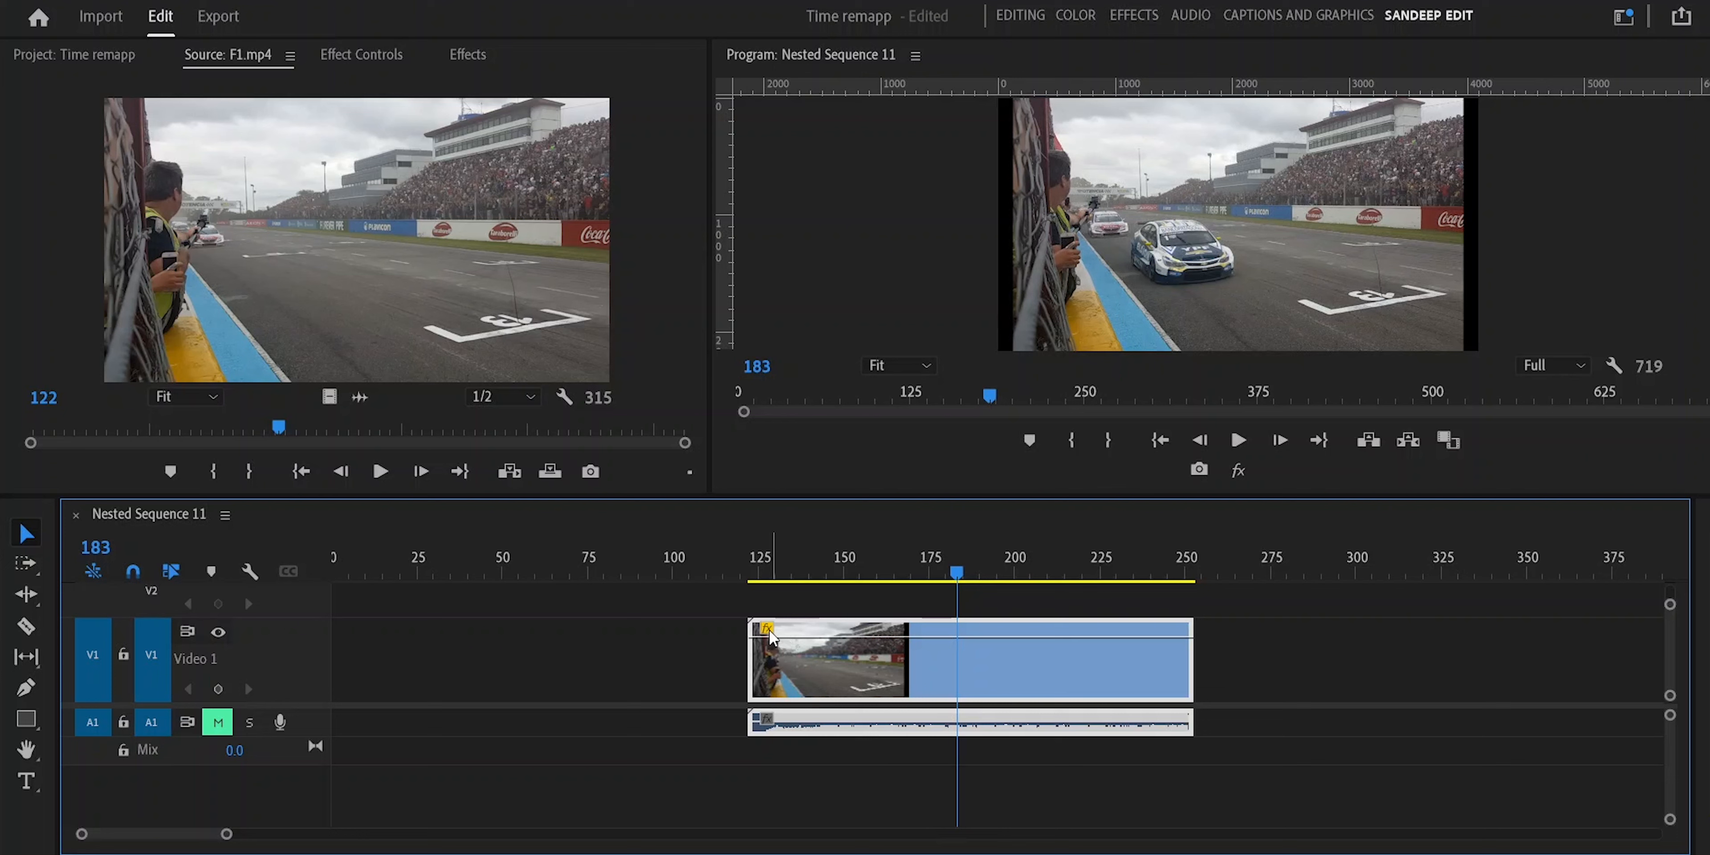
drag(241, 835, 207, 835)
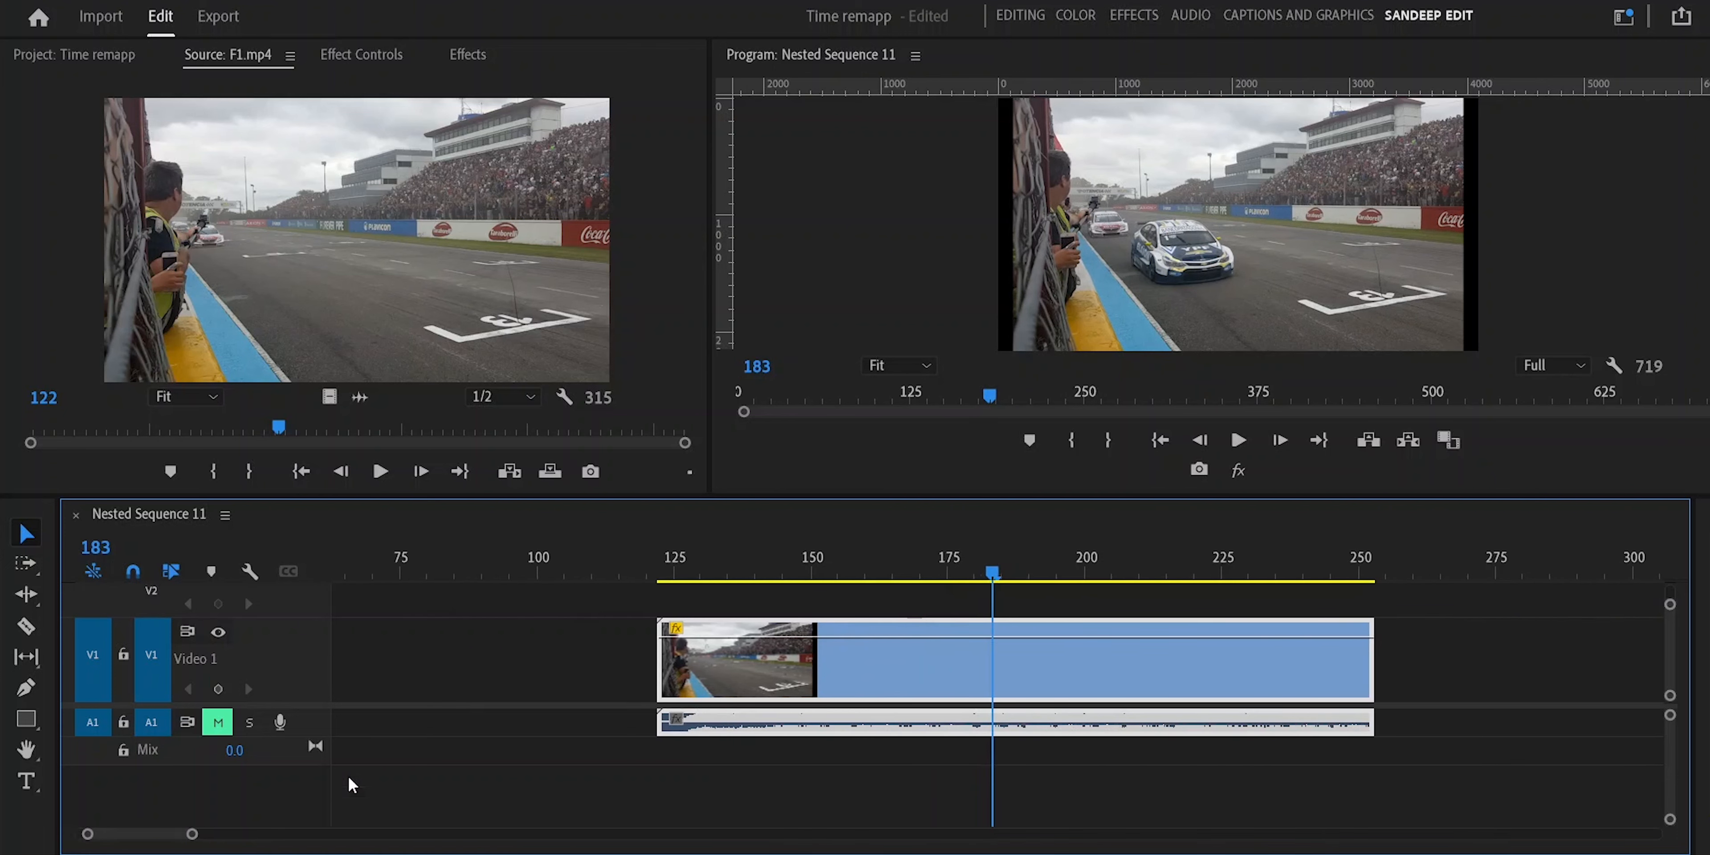
right_click(677, 628)
mouse_move(847, 698)
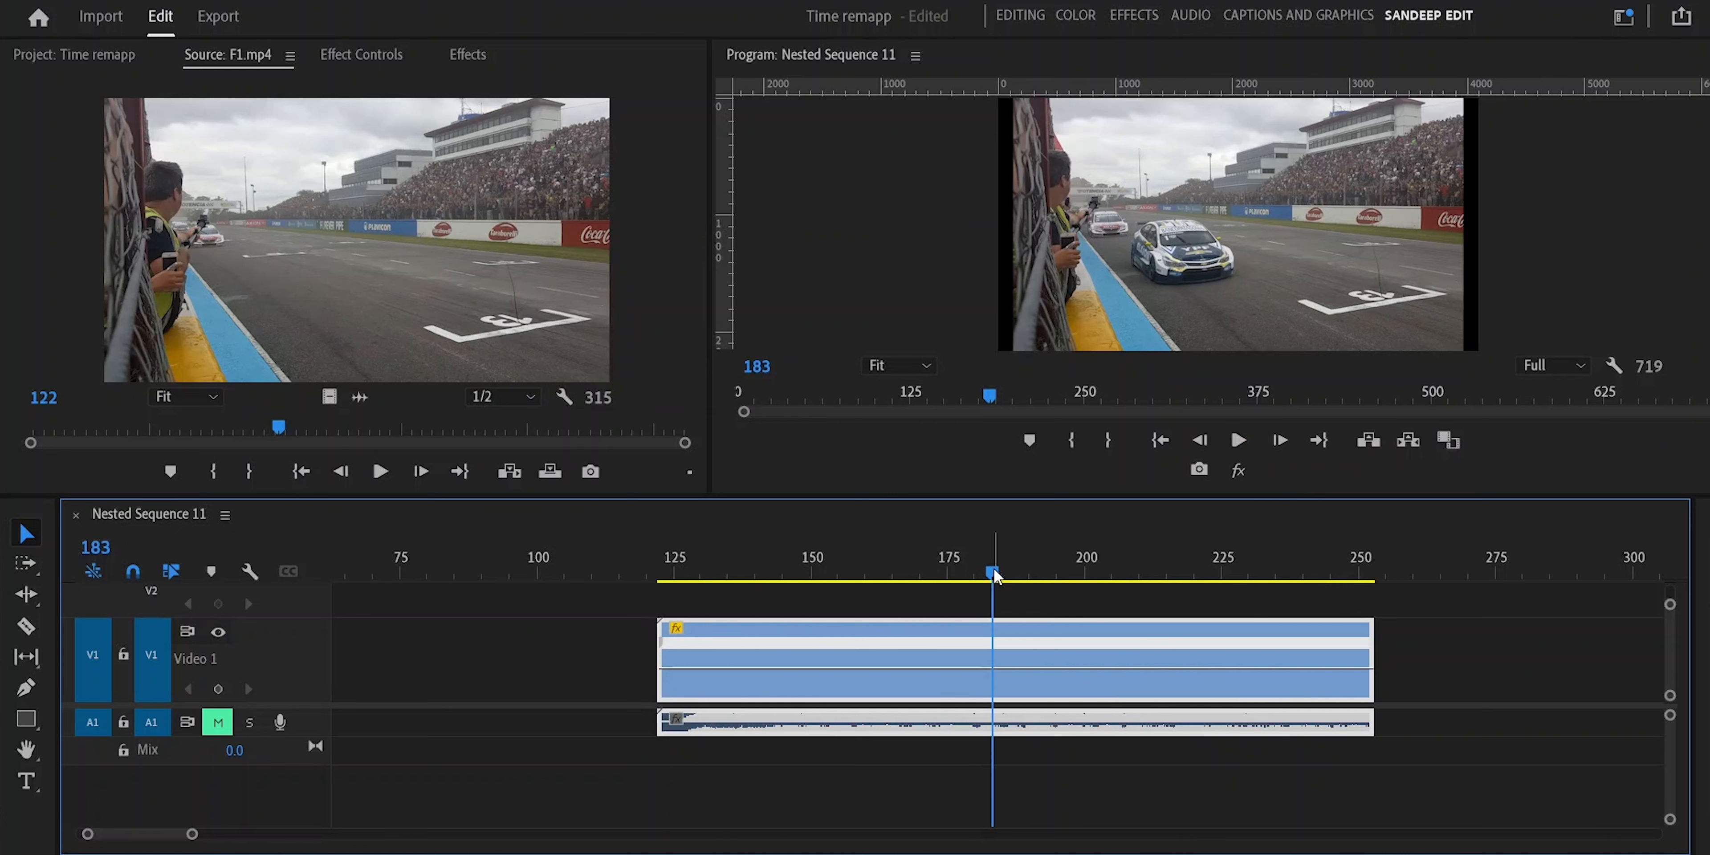
mouse_move(994, 575)
mouse_down()
mouse_move(951, 575)
mouse_move(971, 573)
mouse_up()
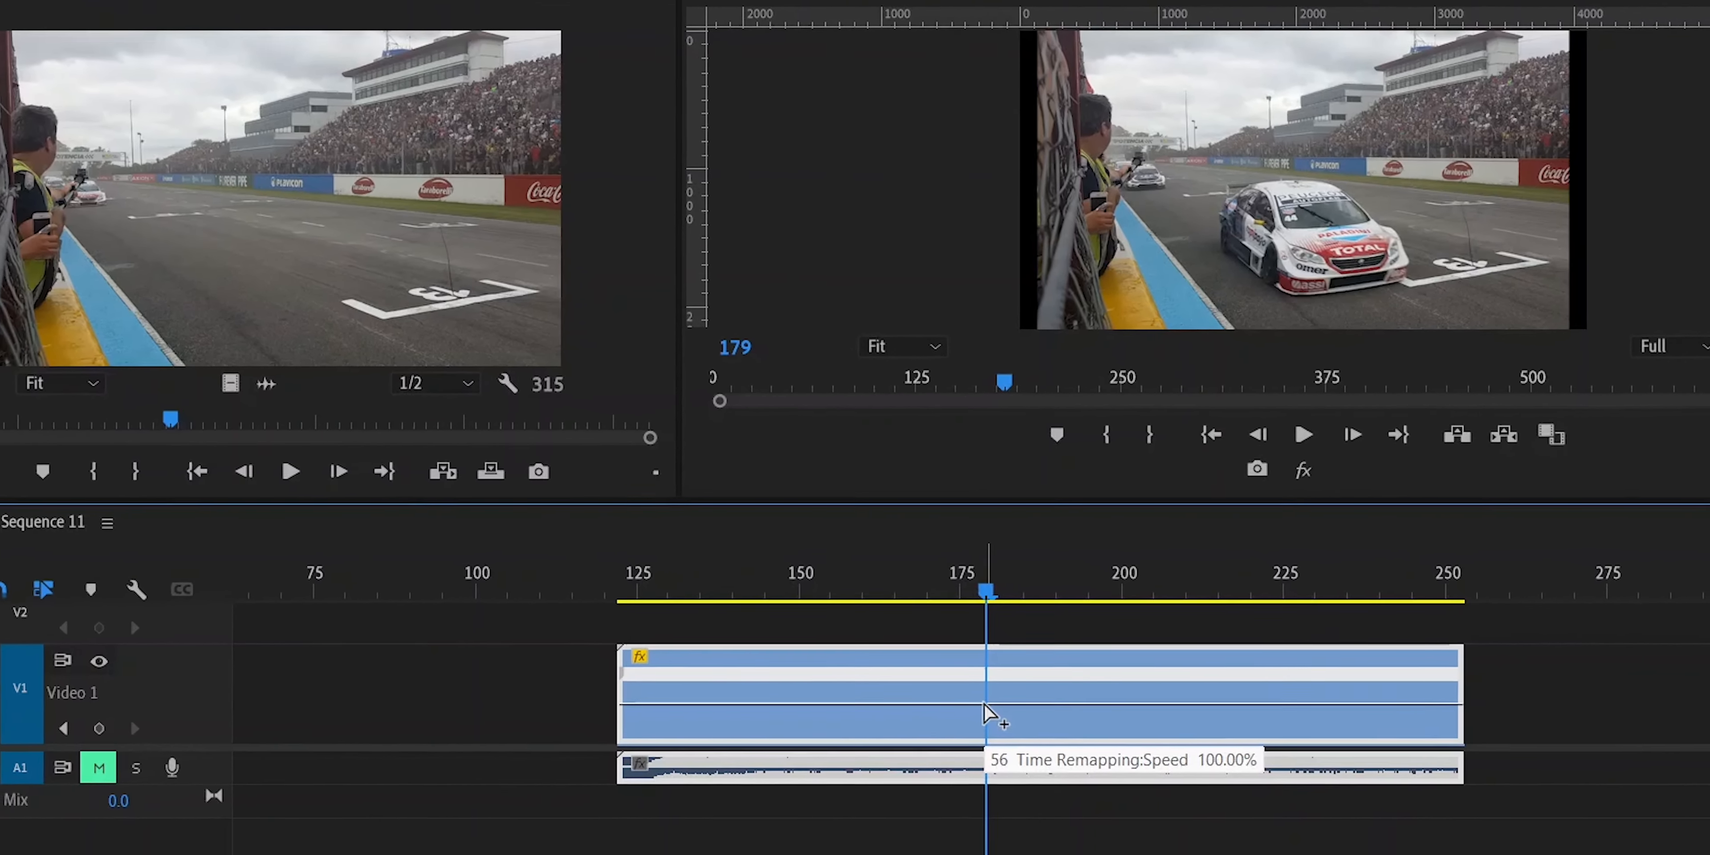
Add a speed keyframe to the race clip at about frame 178 and extend it into a freeze-frame hold ending at about frame 194.
ctrl+click(975, 685)
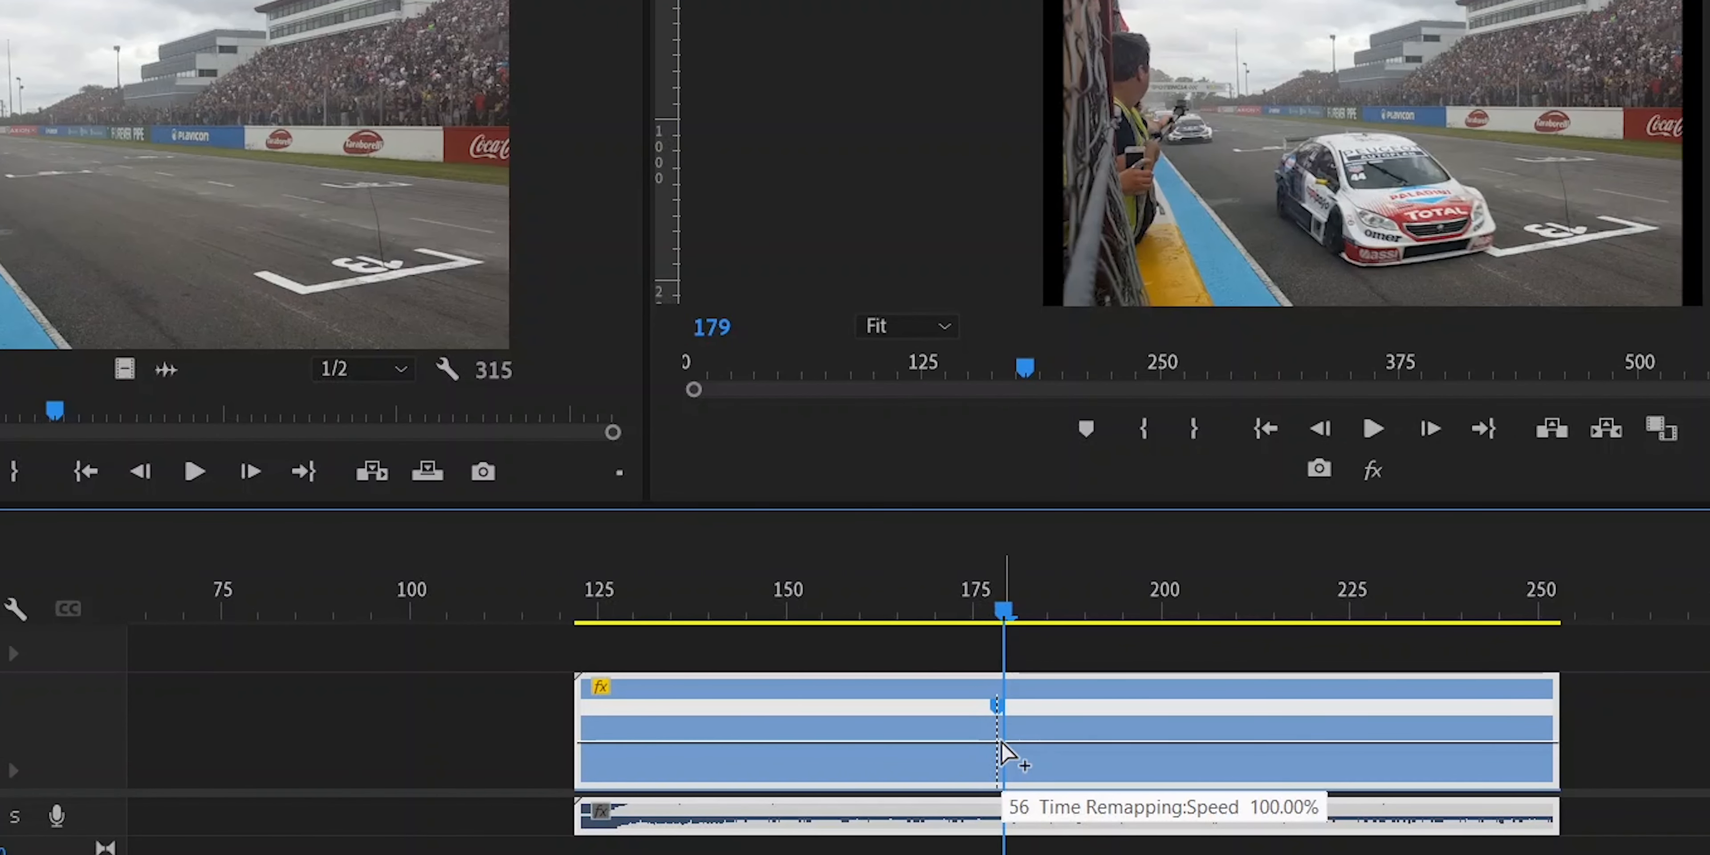
key(shift+Right)
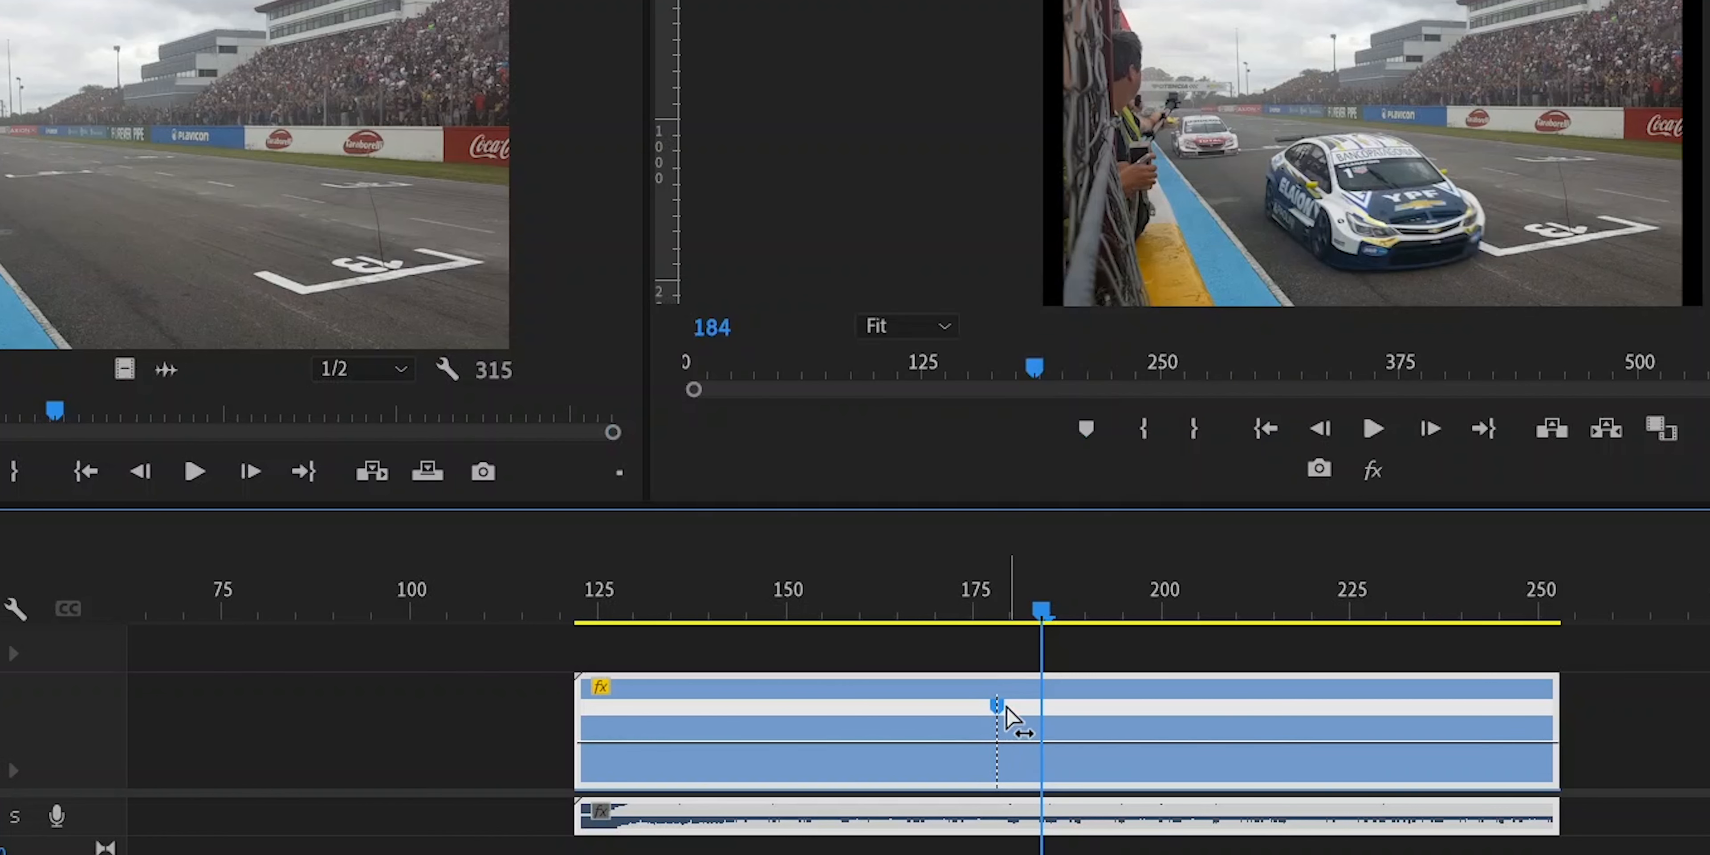
drag(1005, 717, 1122, 709)
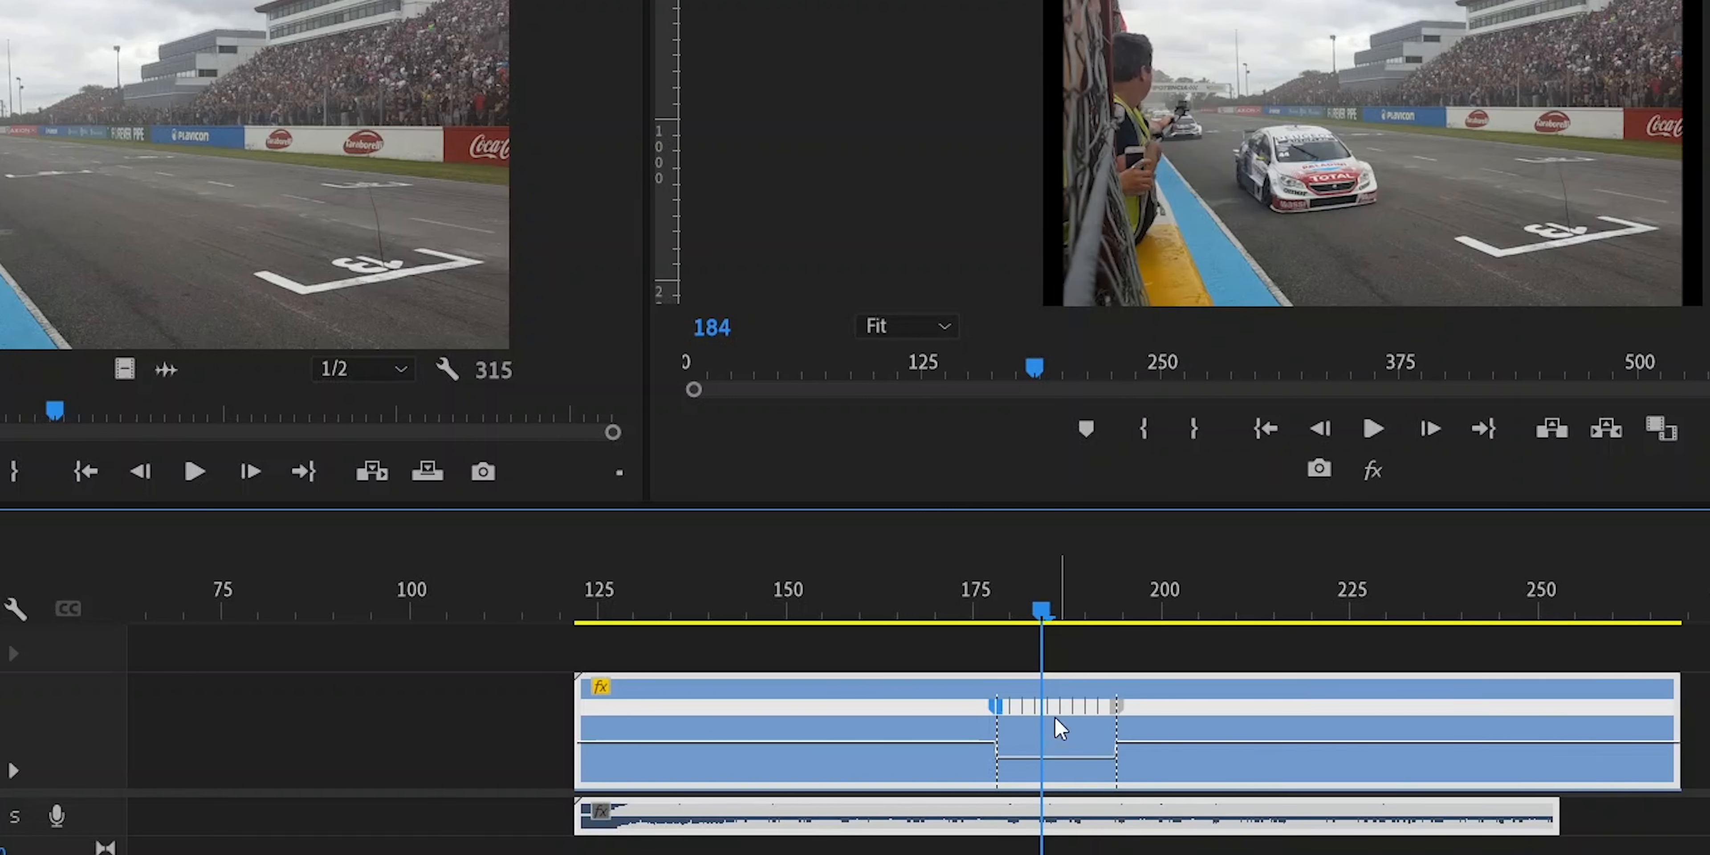
Play the race clip from frame 159 through the freeze-frame hold, and return the playhead to frame 178.
drag(1043, 618, 855, 606)
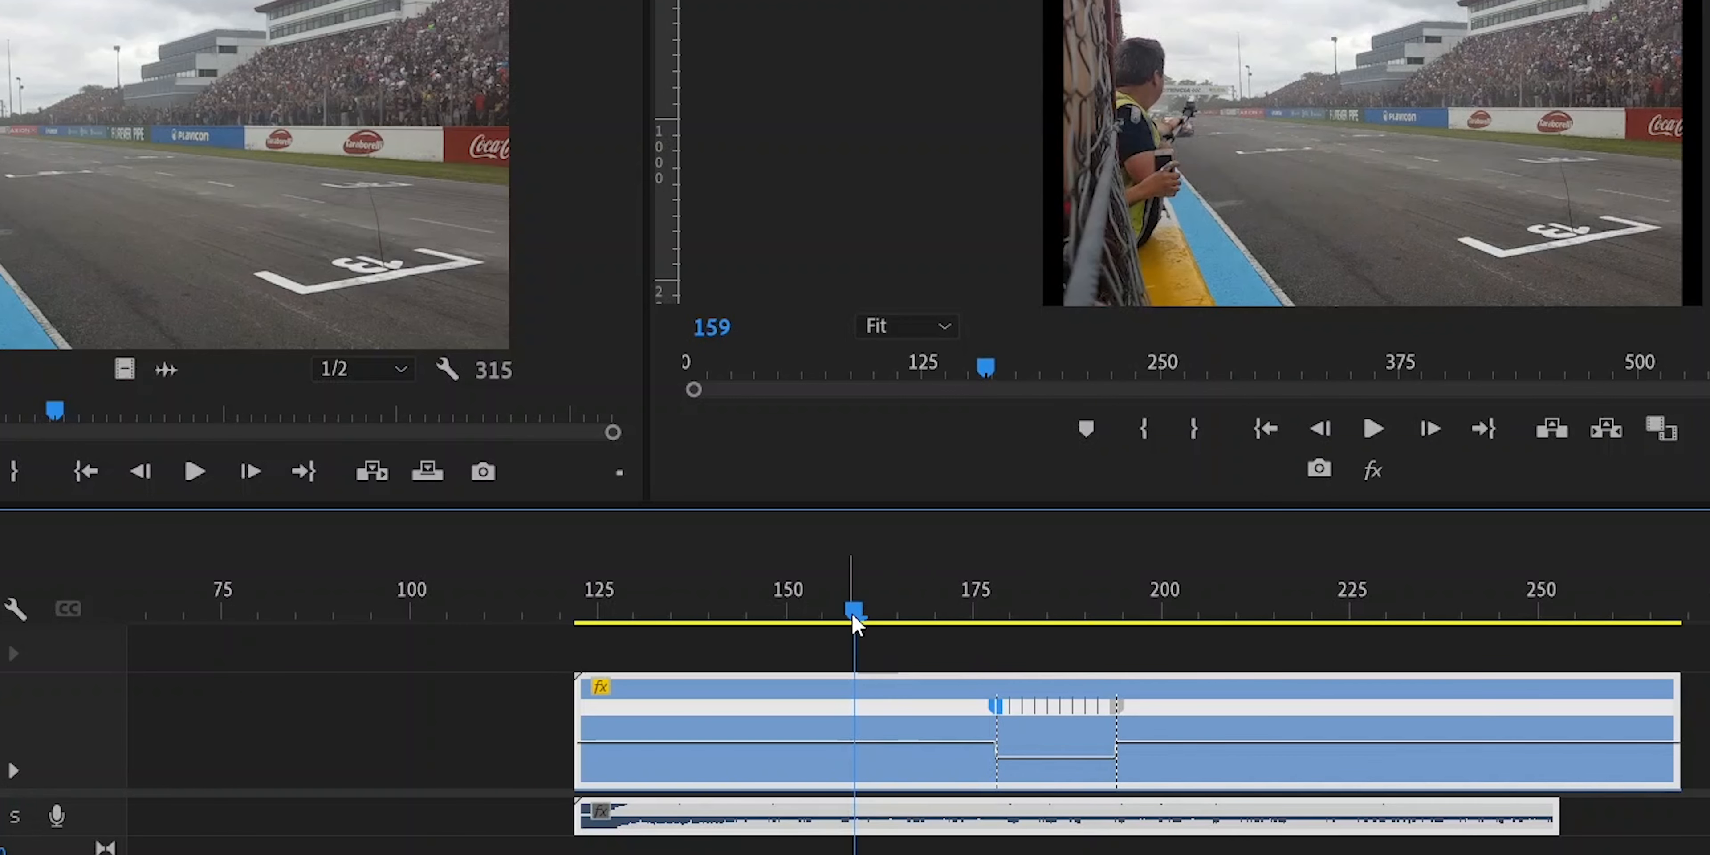
key(space)
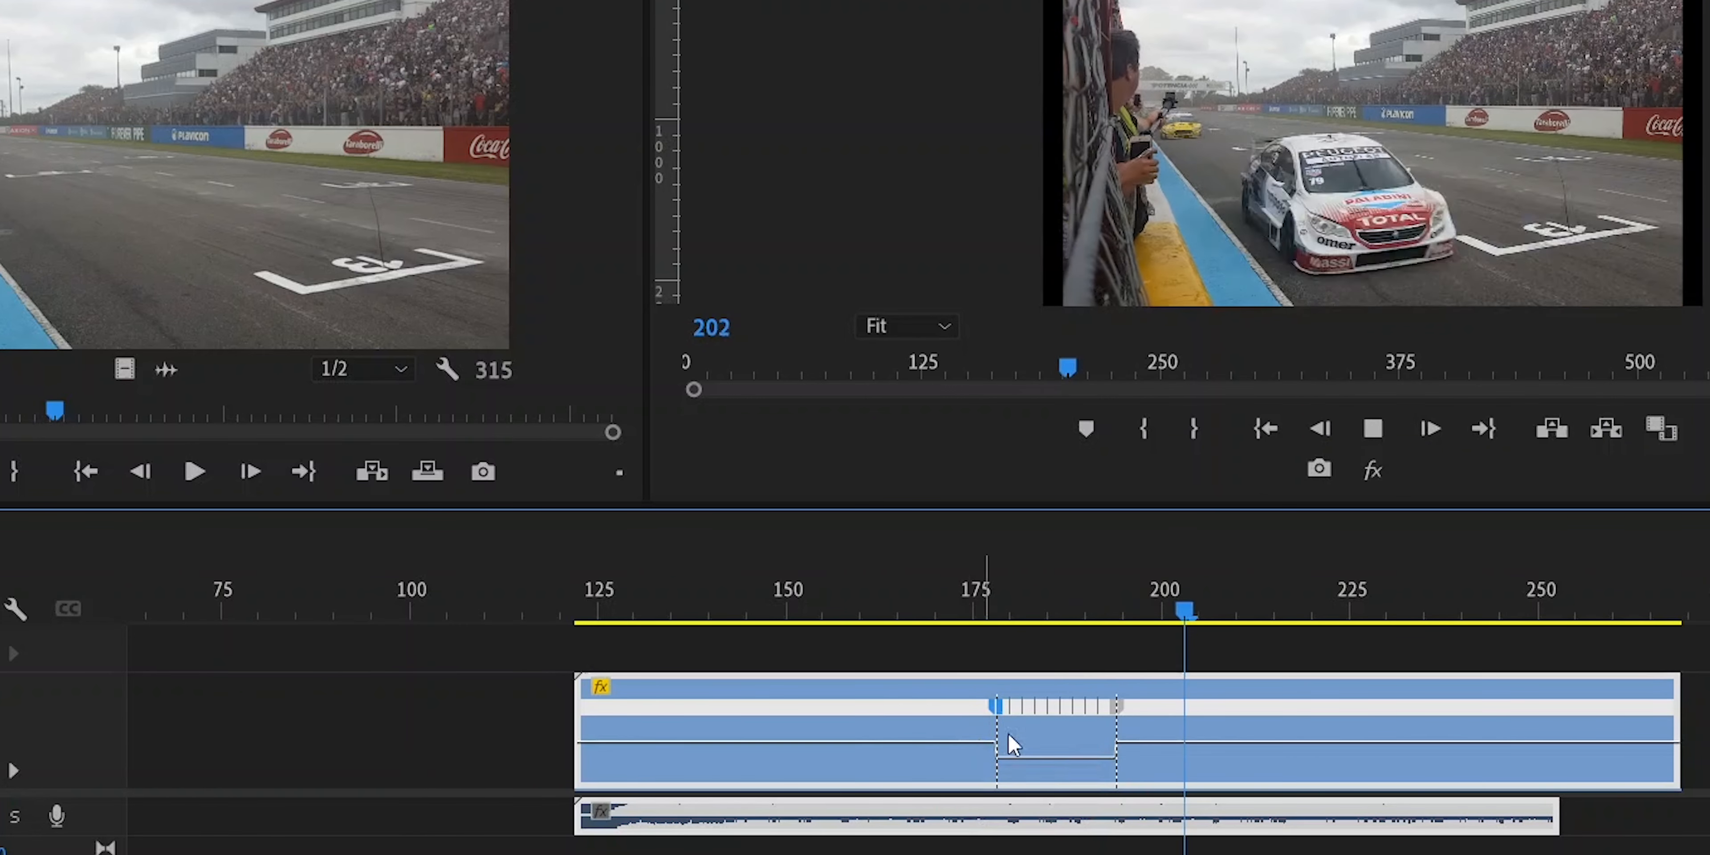
key(space)
drag(1193, 605, 1023, 606)
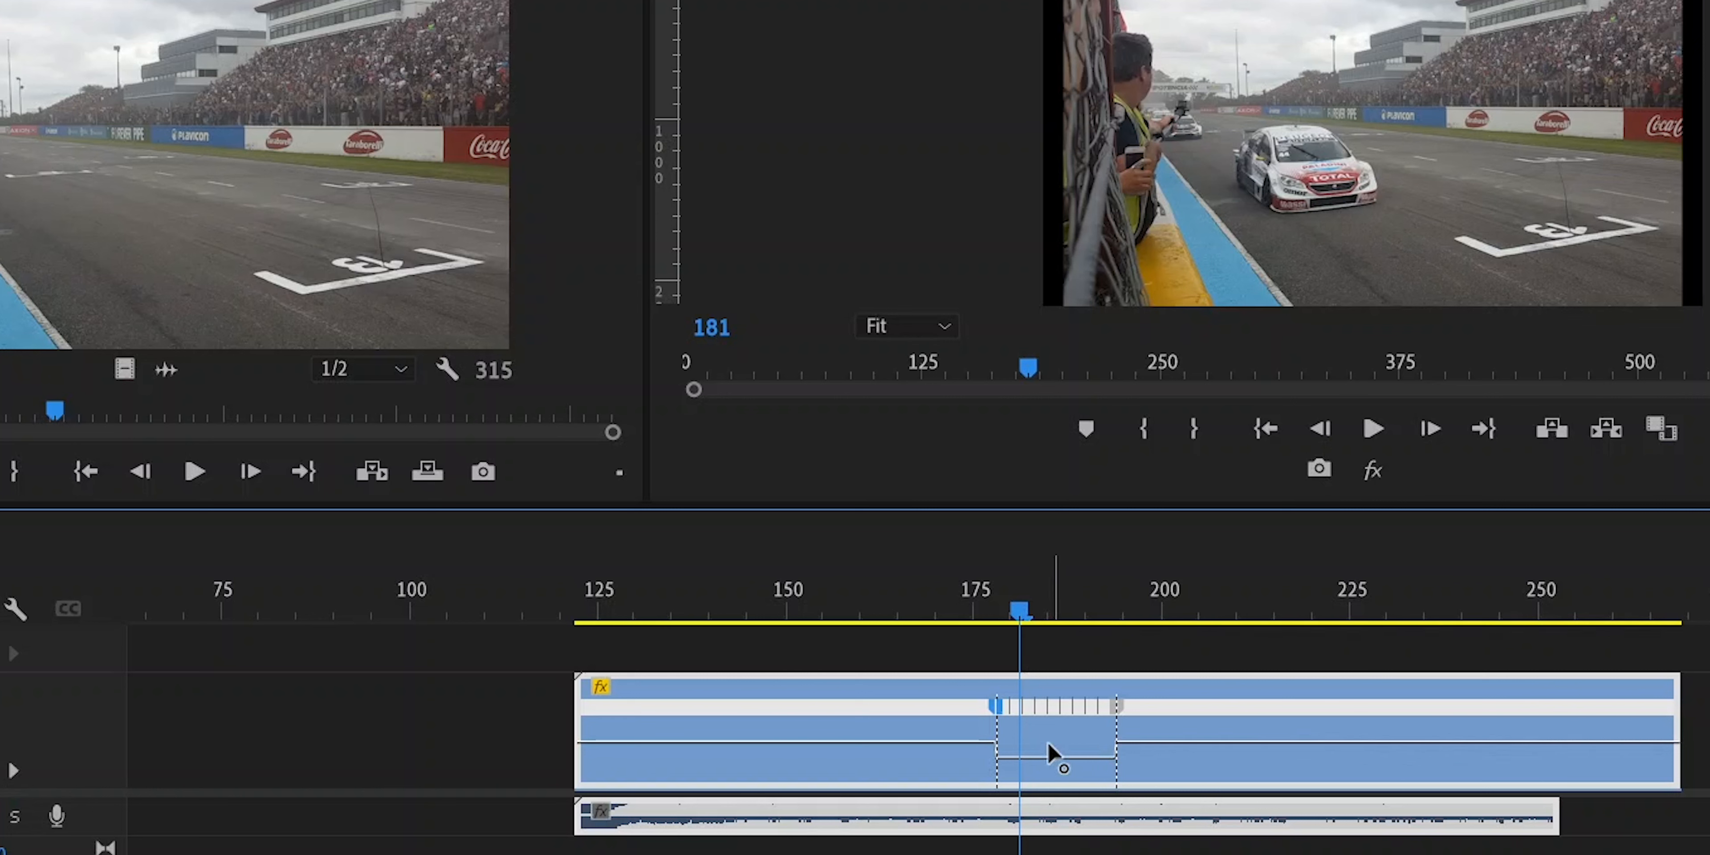
mouse_move(1020, 610)
mouse_down()
mouse_move(959, 610)
mouse_move(997, 610)
mouse_up()
Make video track V1 taller to enlarge the speed line, and move the playhead to frame 153.
drag(93, 790, 94, 854)
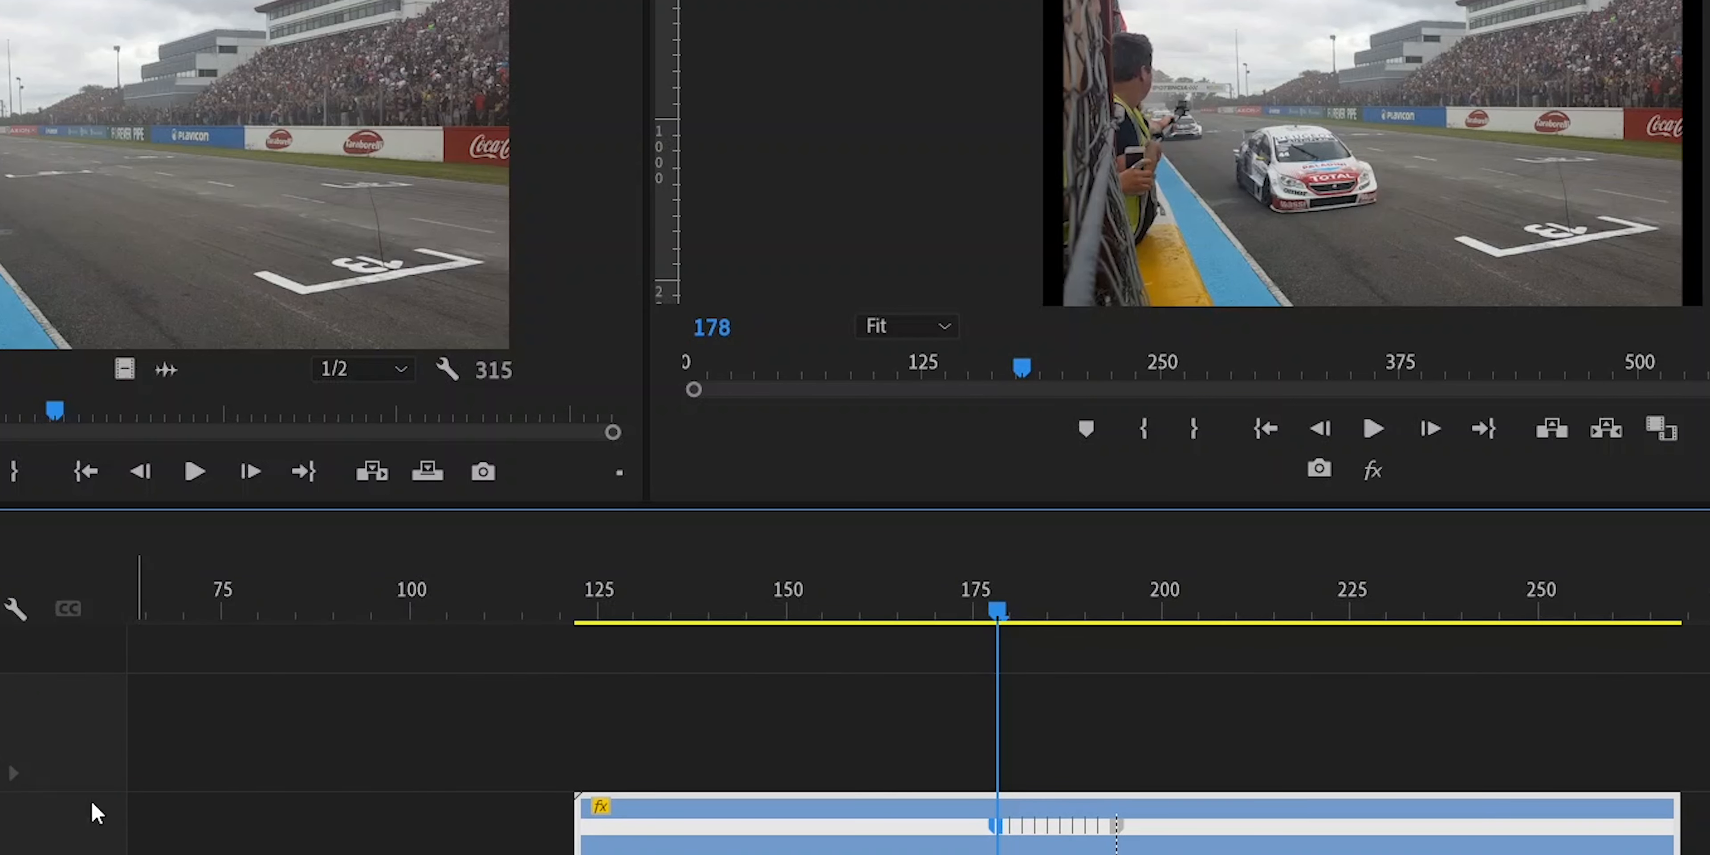
drag(91, 791, 80, 666)
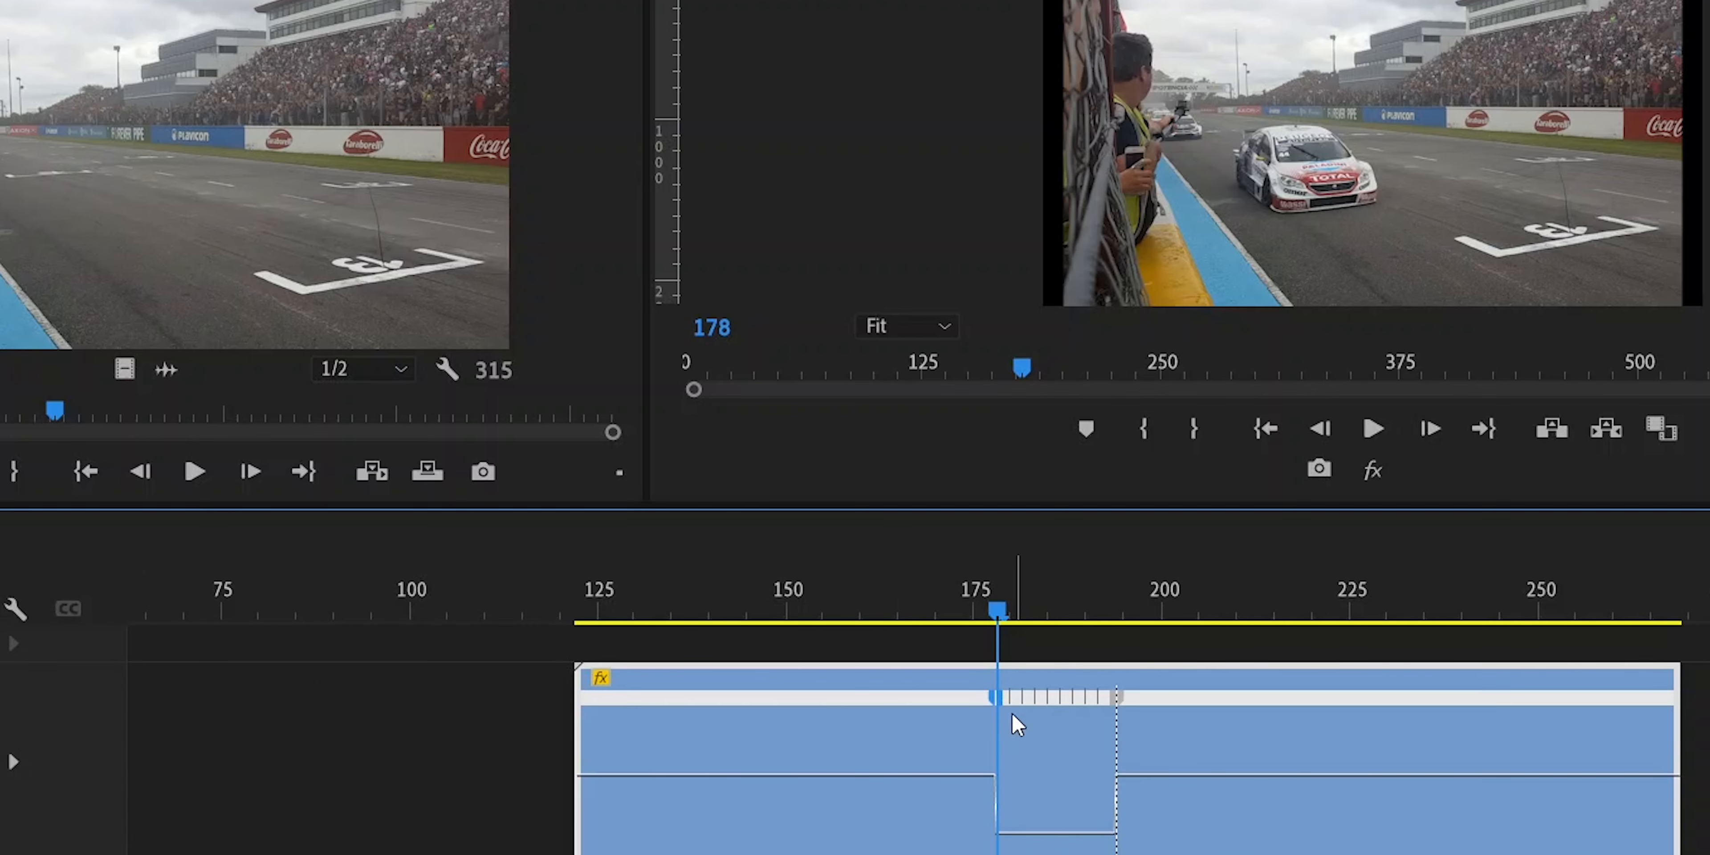
click(1309, 790)
drag(999, 610, 809, 611)
Split the hold's outer keyframes into speed ramps, slowing from about frame 166 to 188 and speeding up from about frame 207 to 225.
click(997, 707)
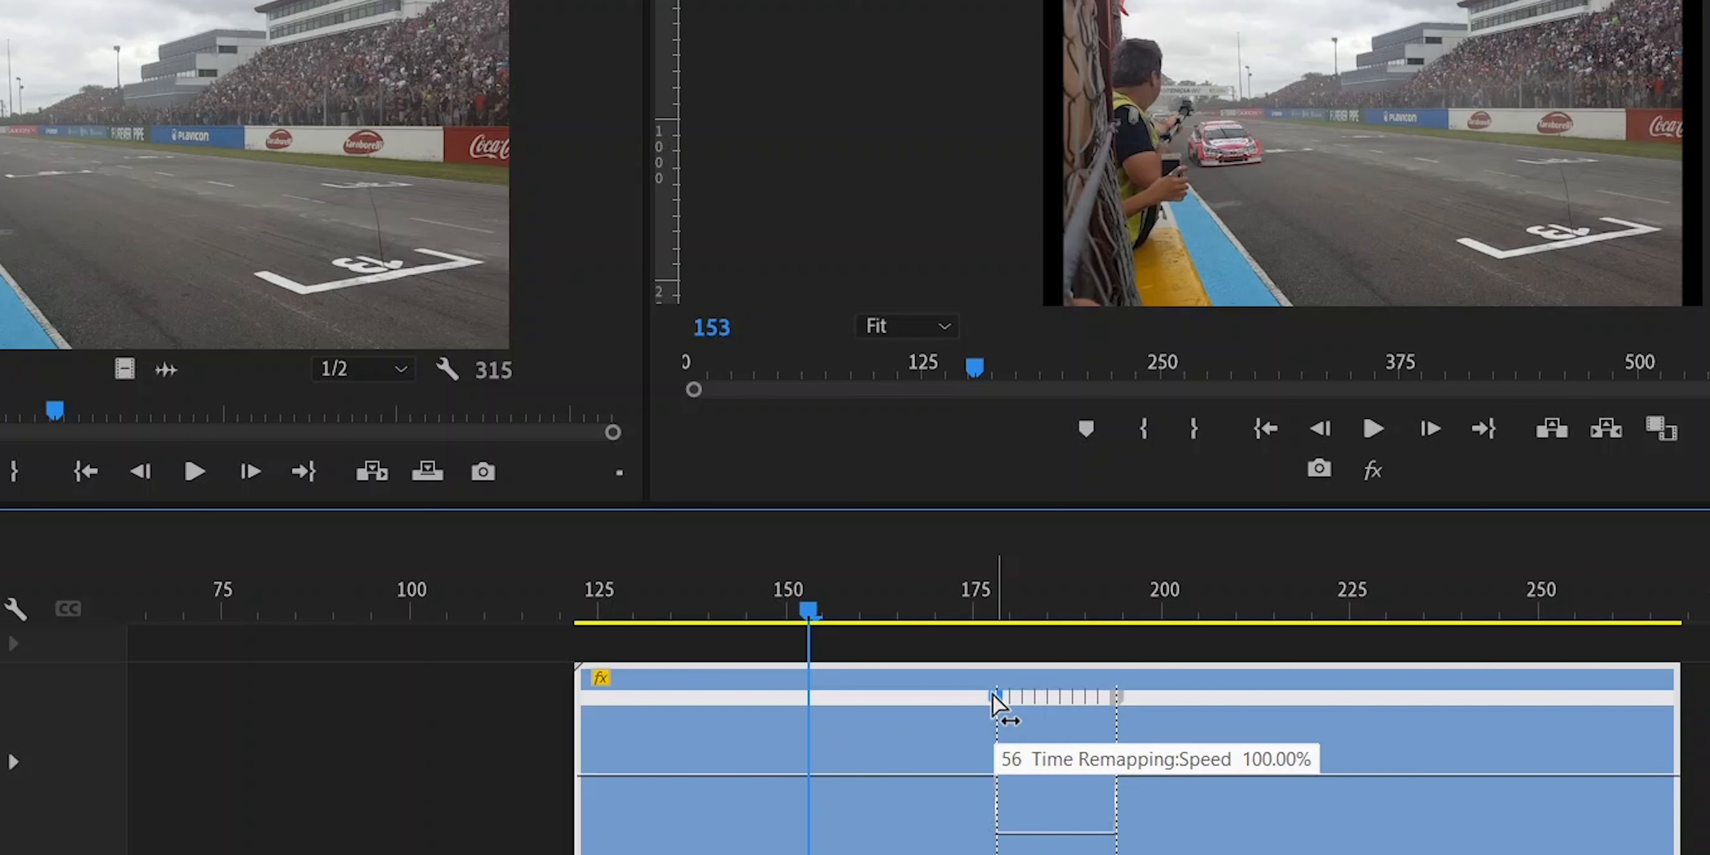
drag(994, 703, 904, 700)
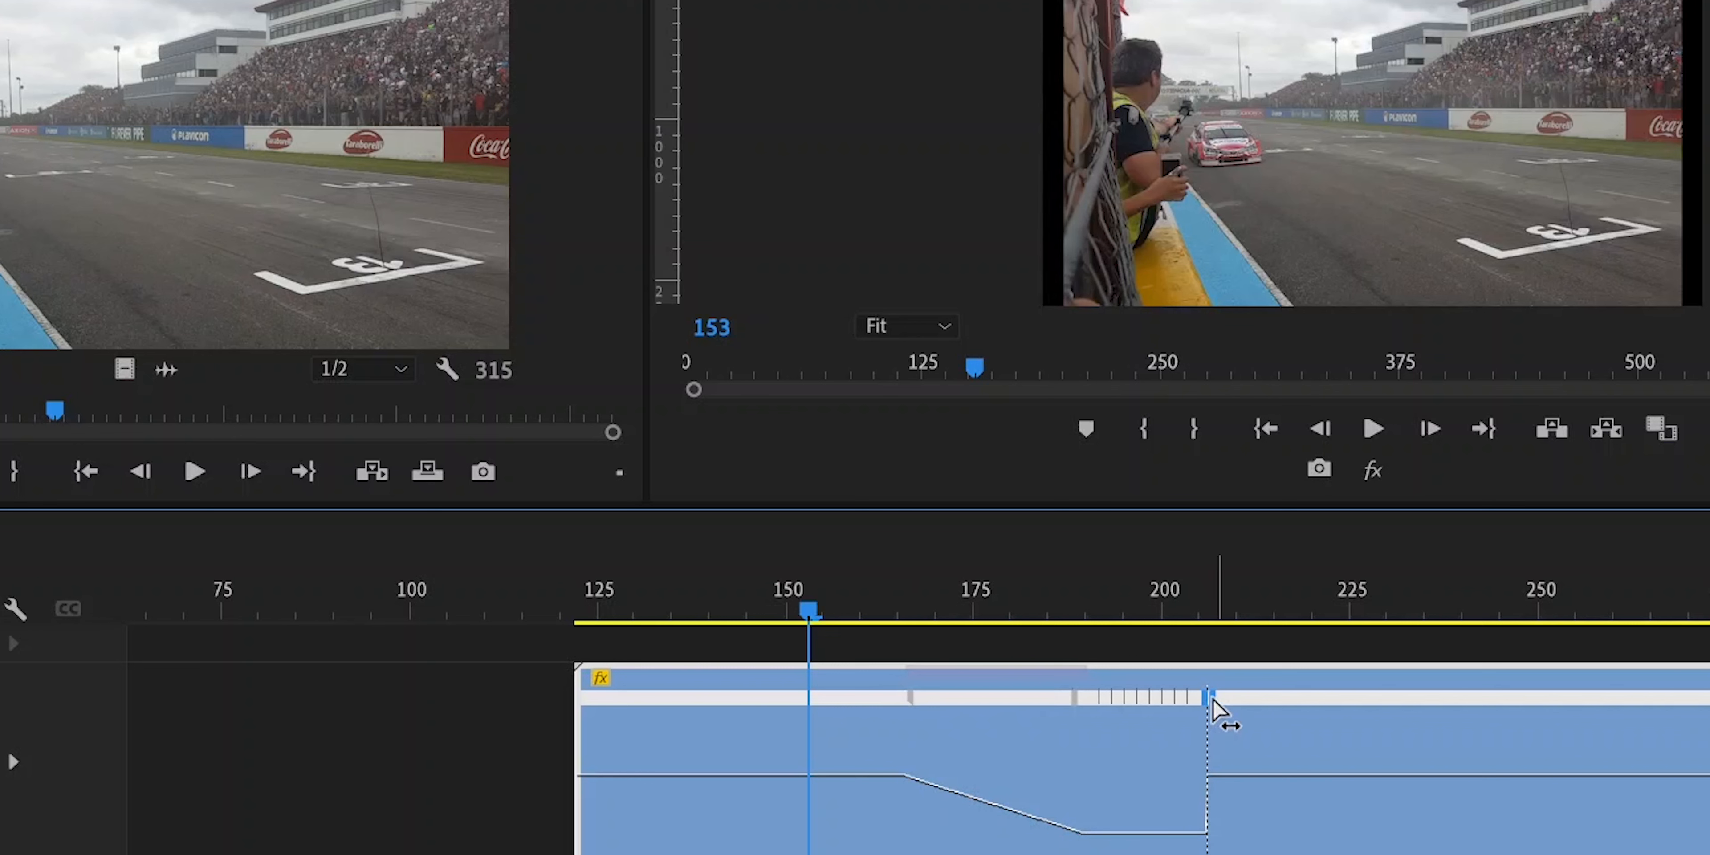
drag(1218, 696, 1374, 700)
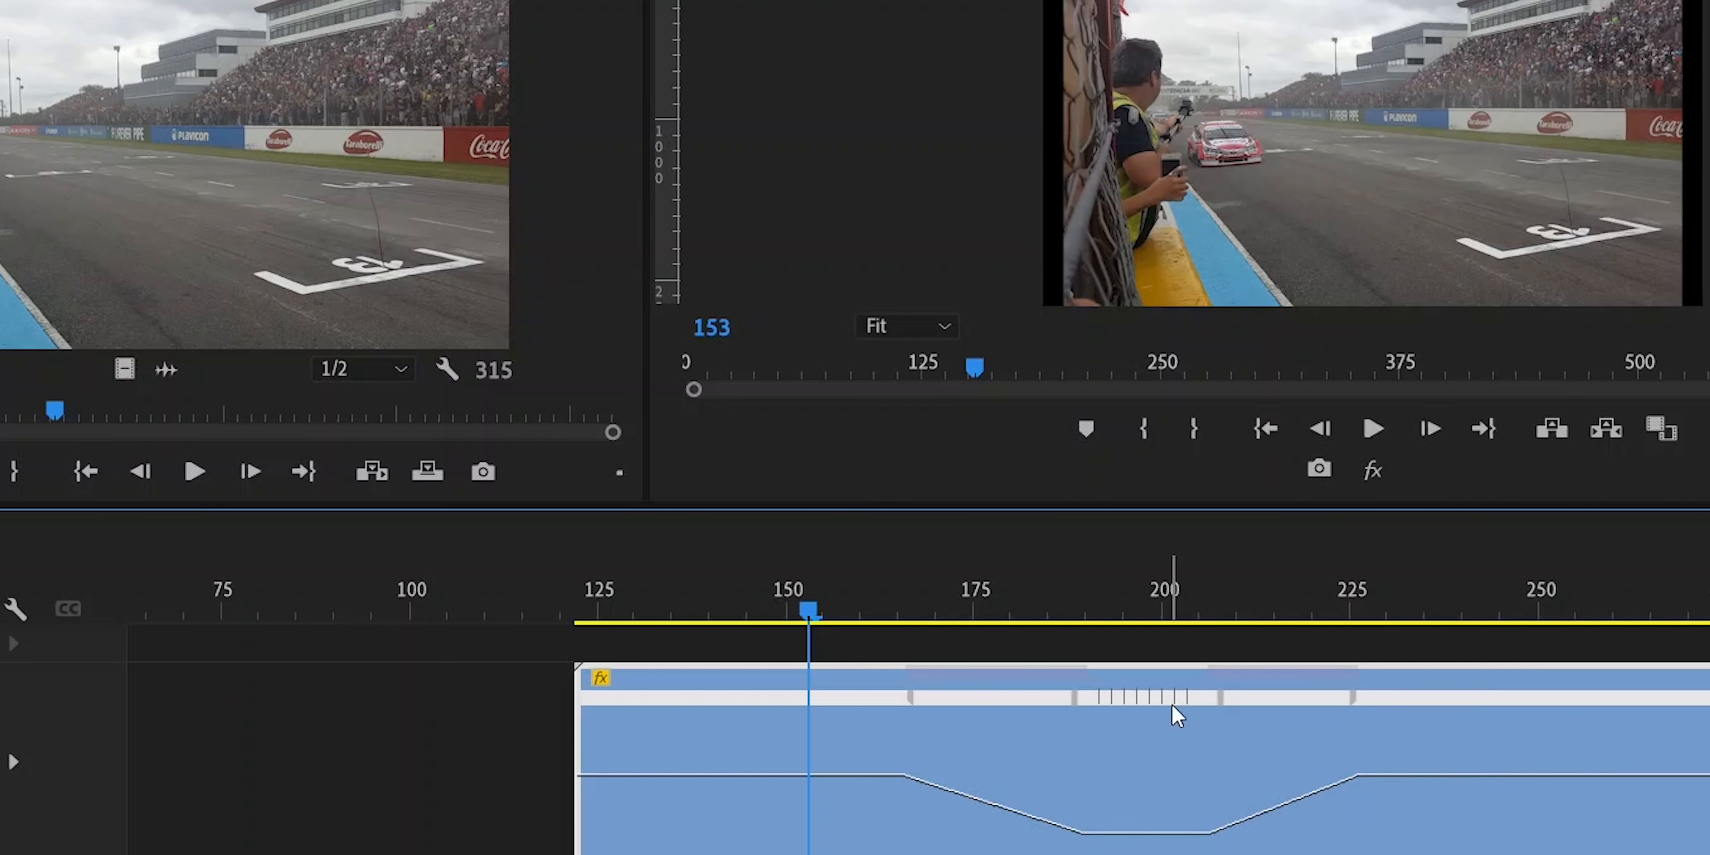
Smooth the speed ramps on both sides of the freeze-frame hold into gradual curves.
click(910, 697)
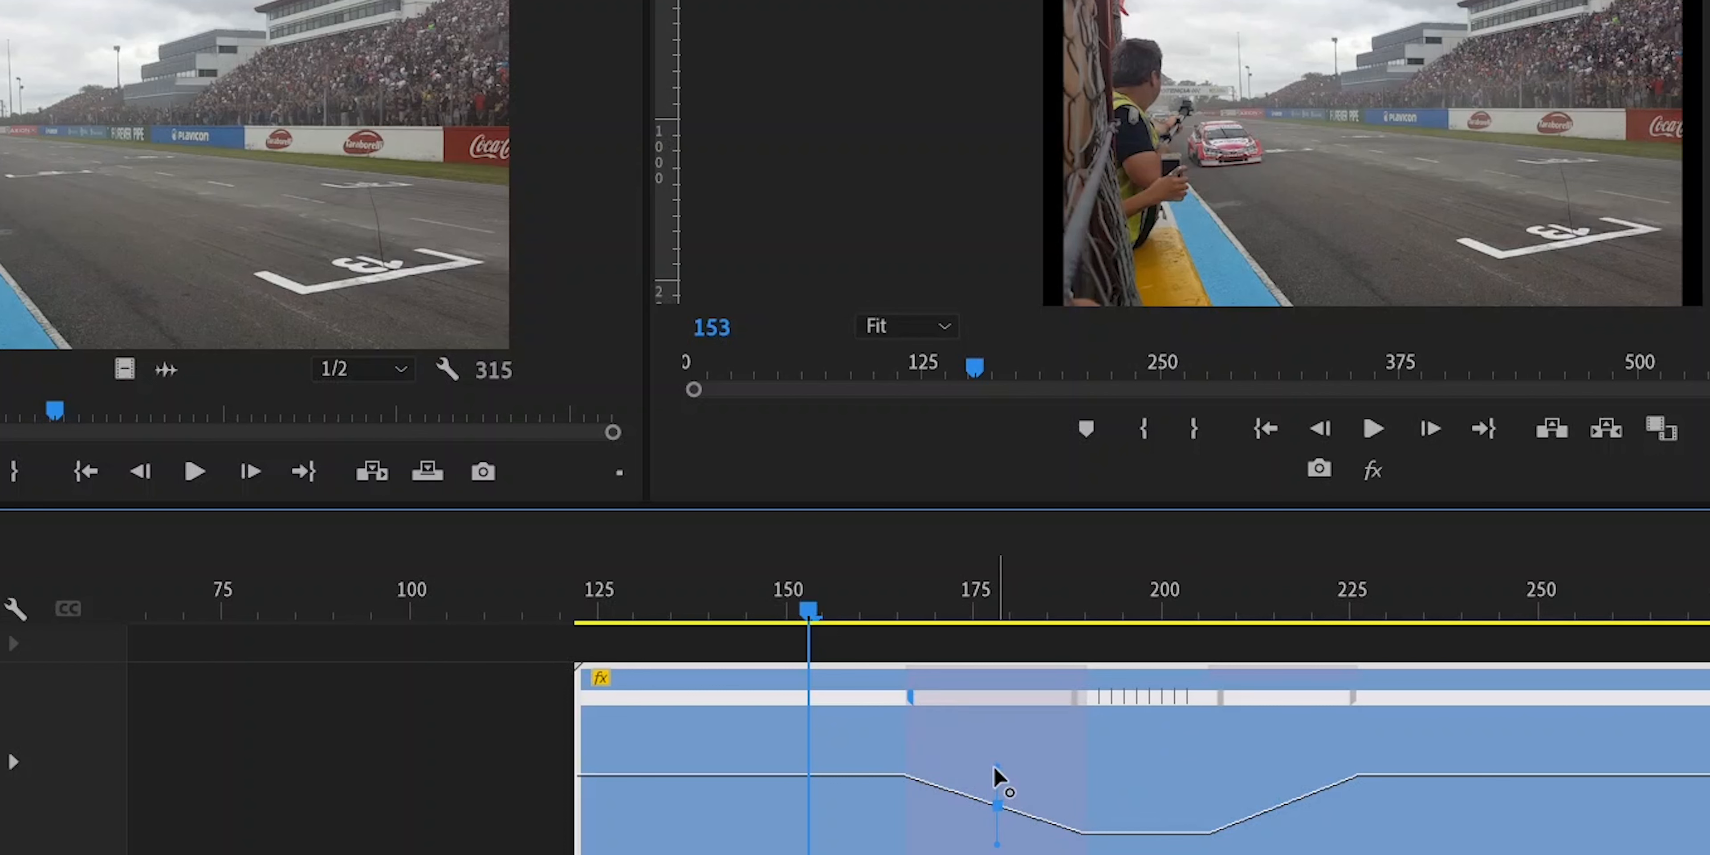
drag(989, 779, 889, 779)
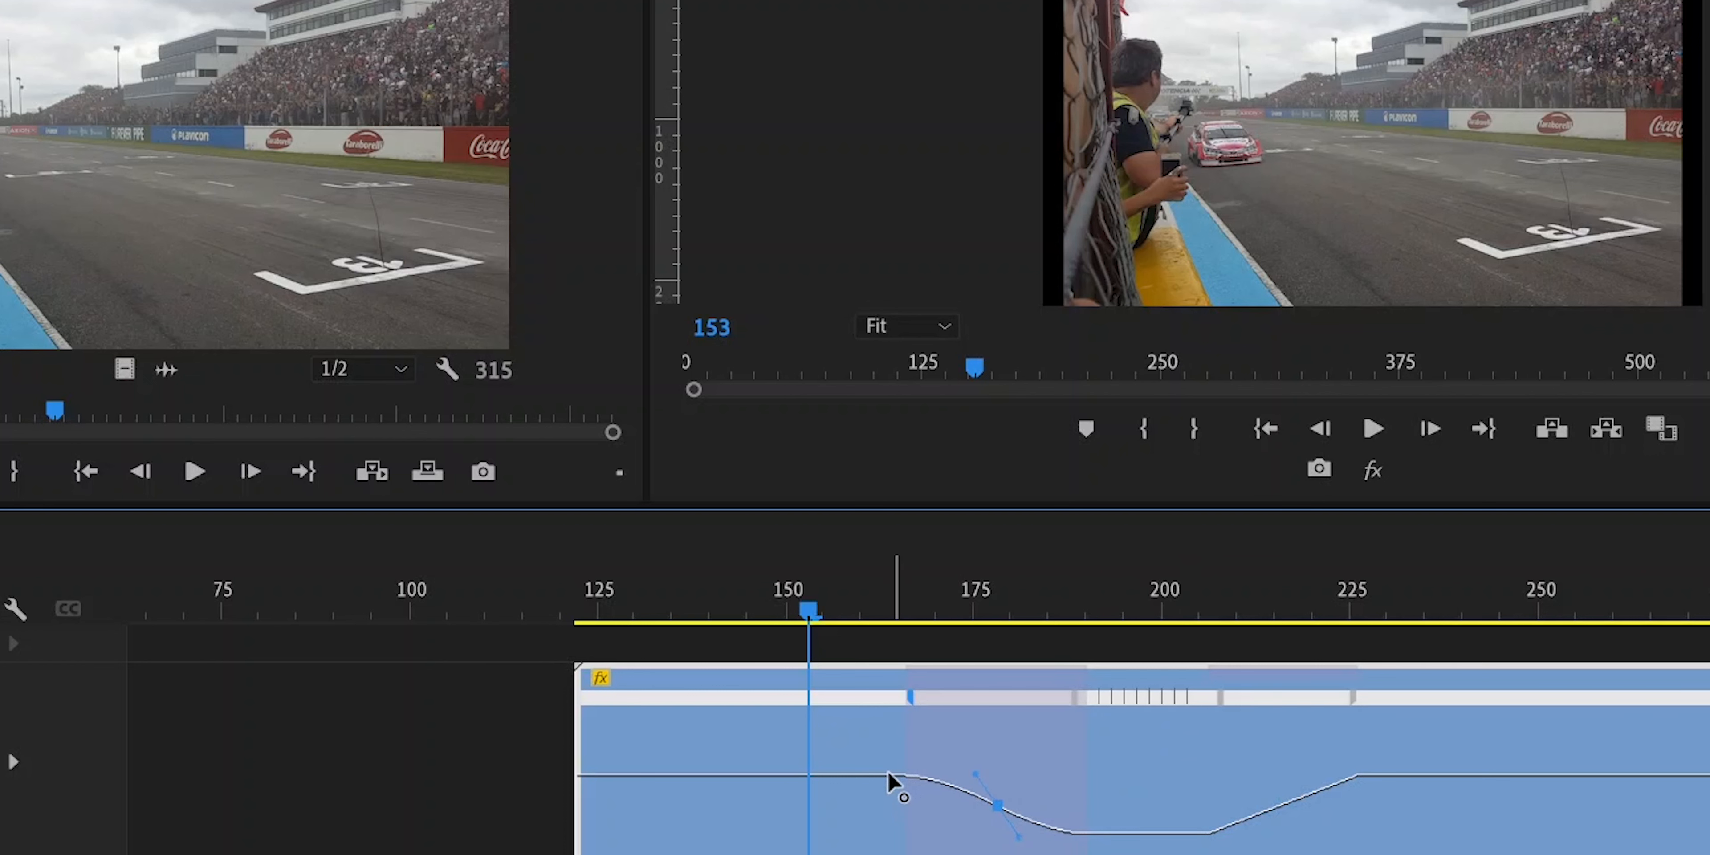
click(1354, 699)
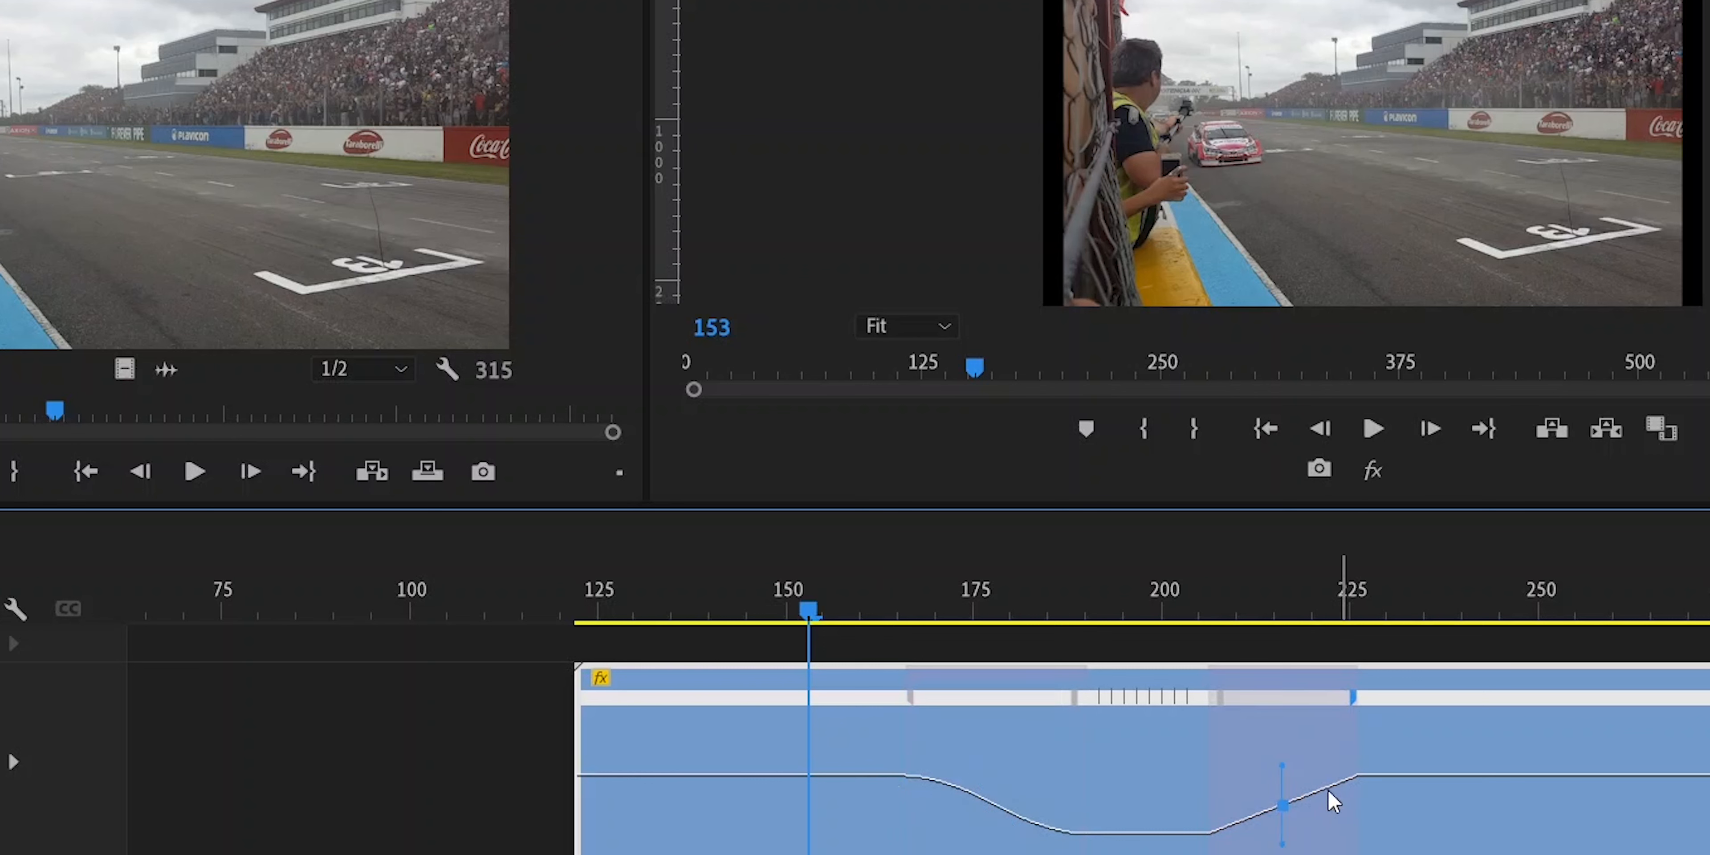
drag(1283, 779, 1401, 794)
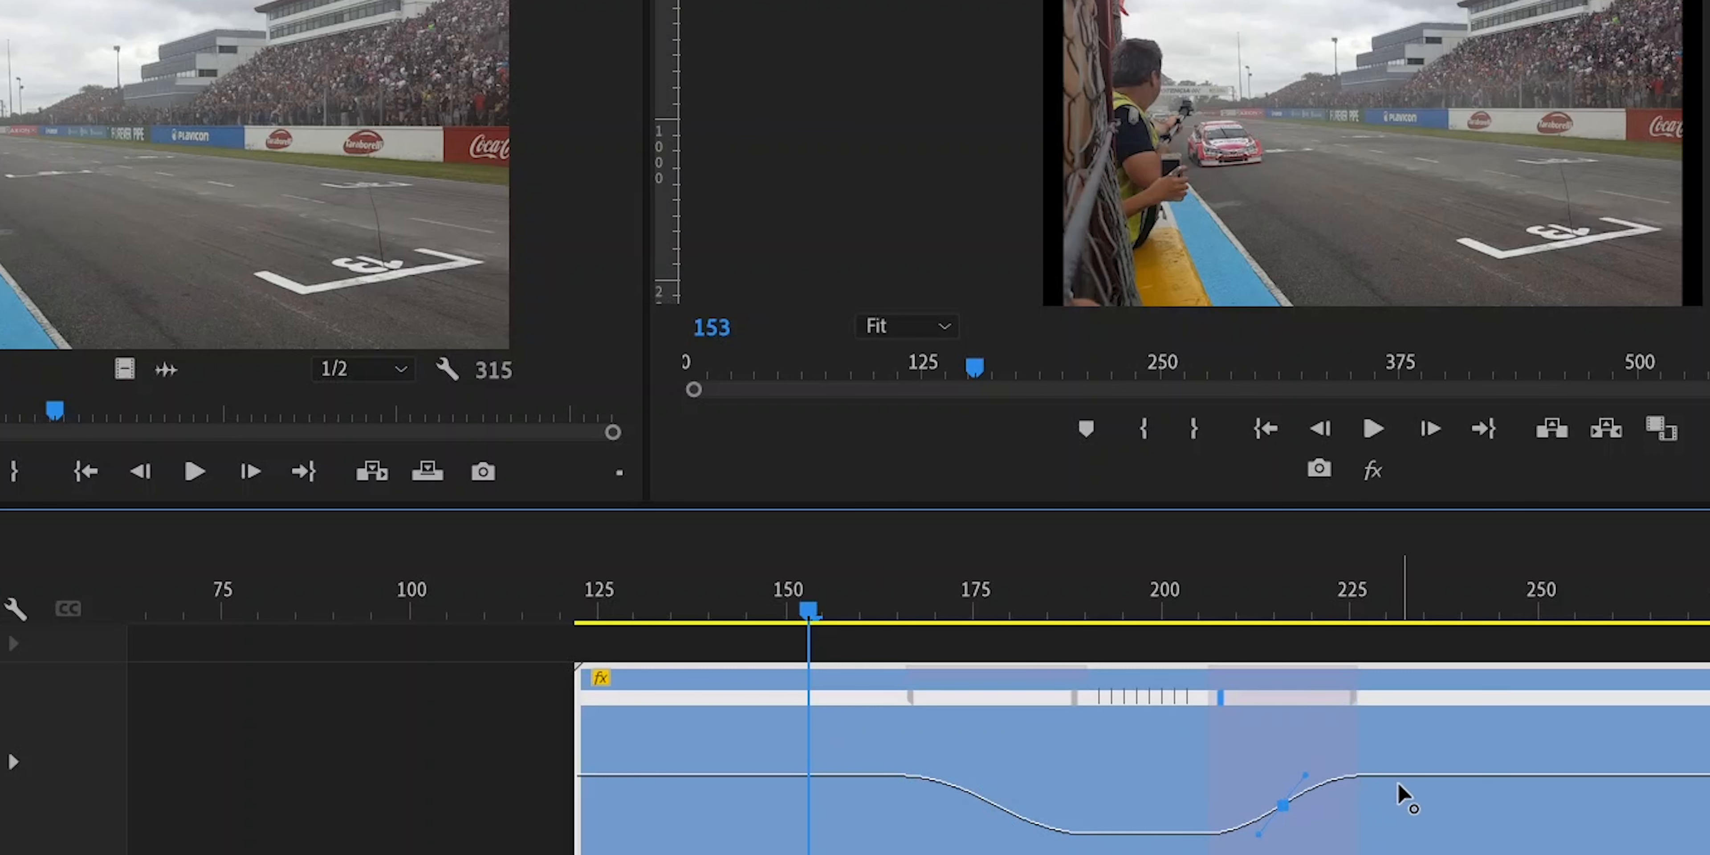
Play the race clip from near its beginning to check the eased freeze, and scrub back through the ramps to frame 168.
drag(808, 611, 683, 610)
key(space)
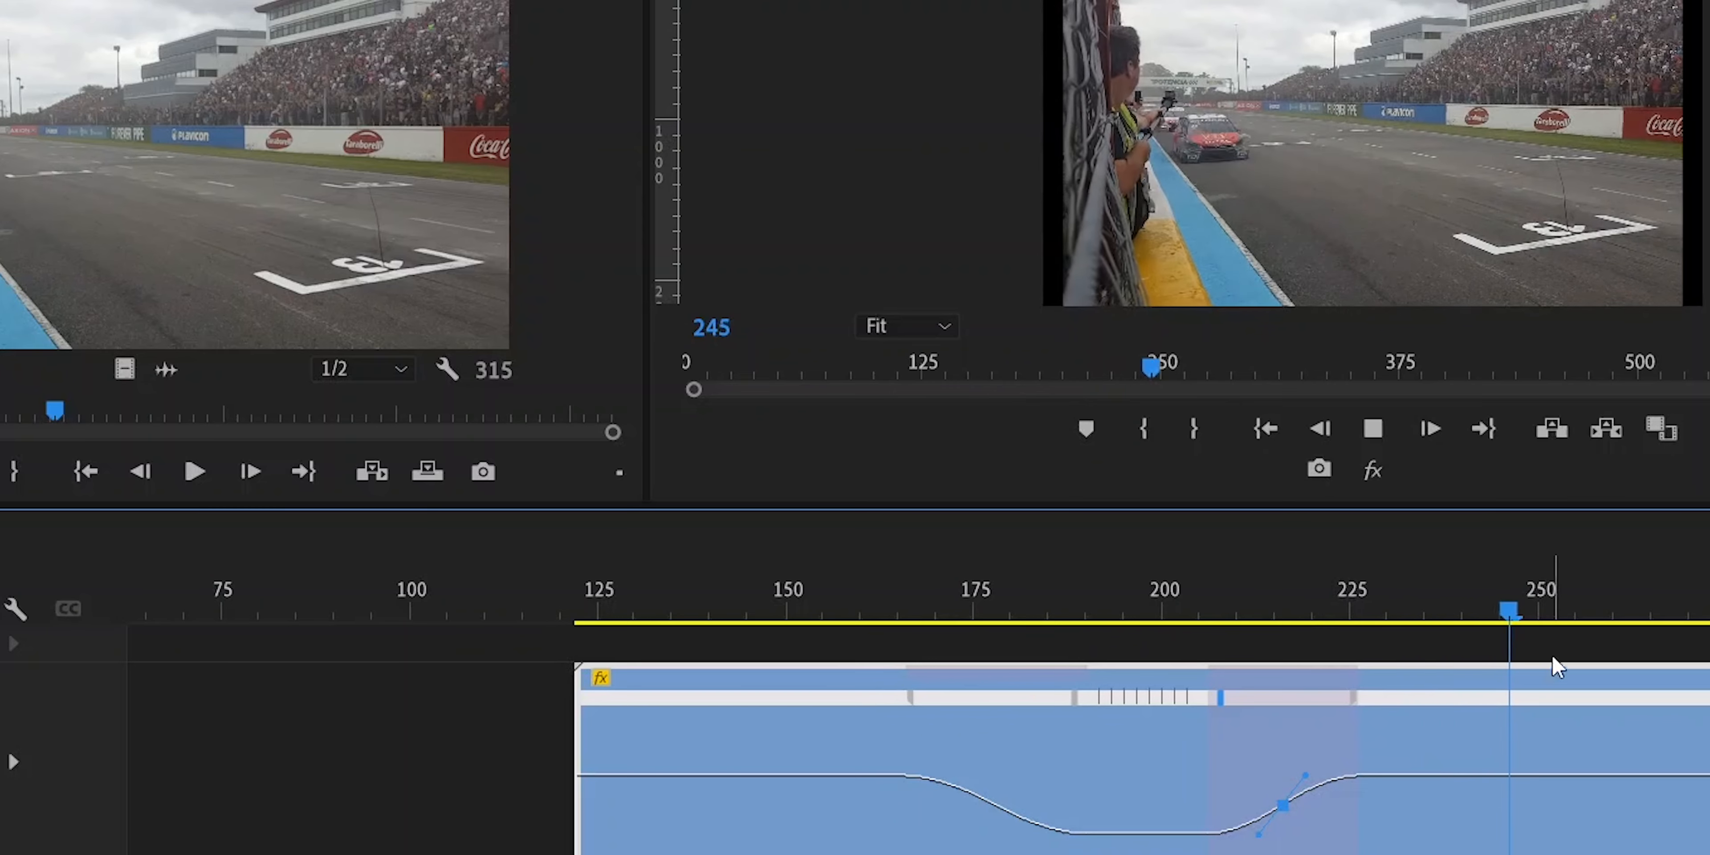
key(space)
drag(1561, 611, 1238, 611)
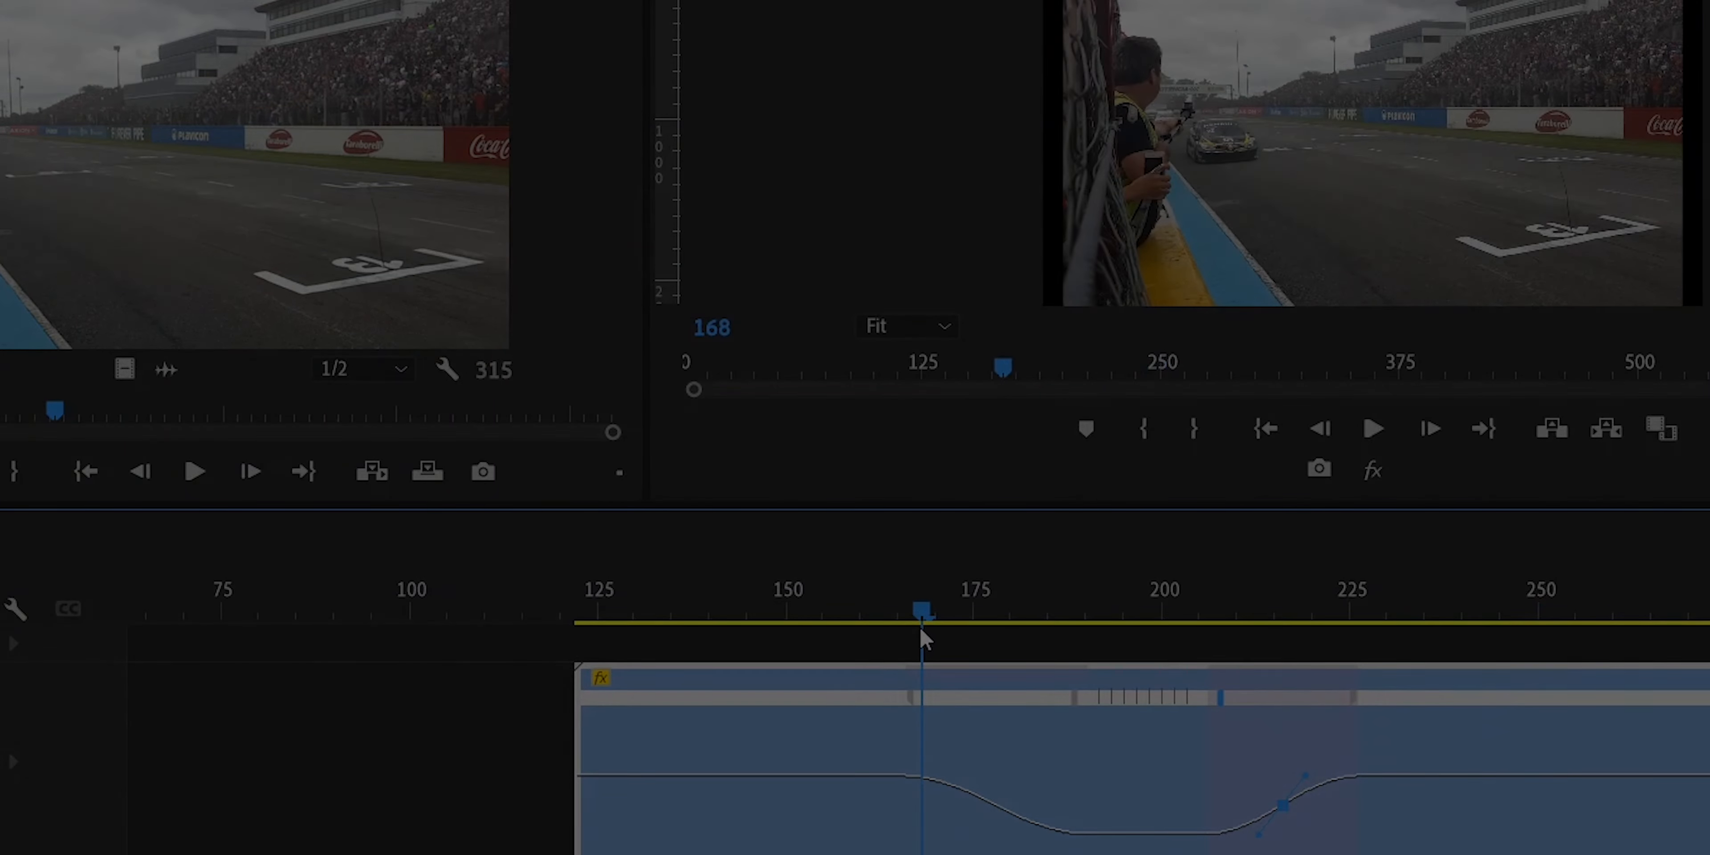